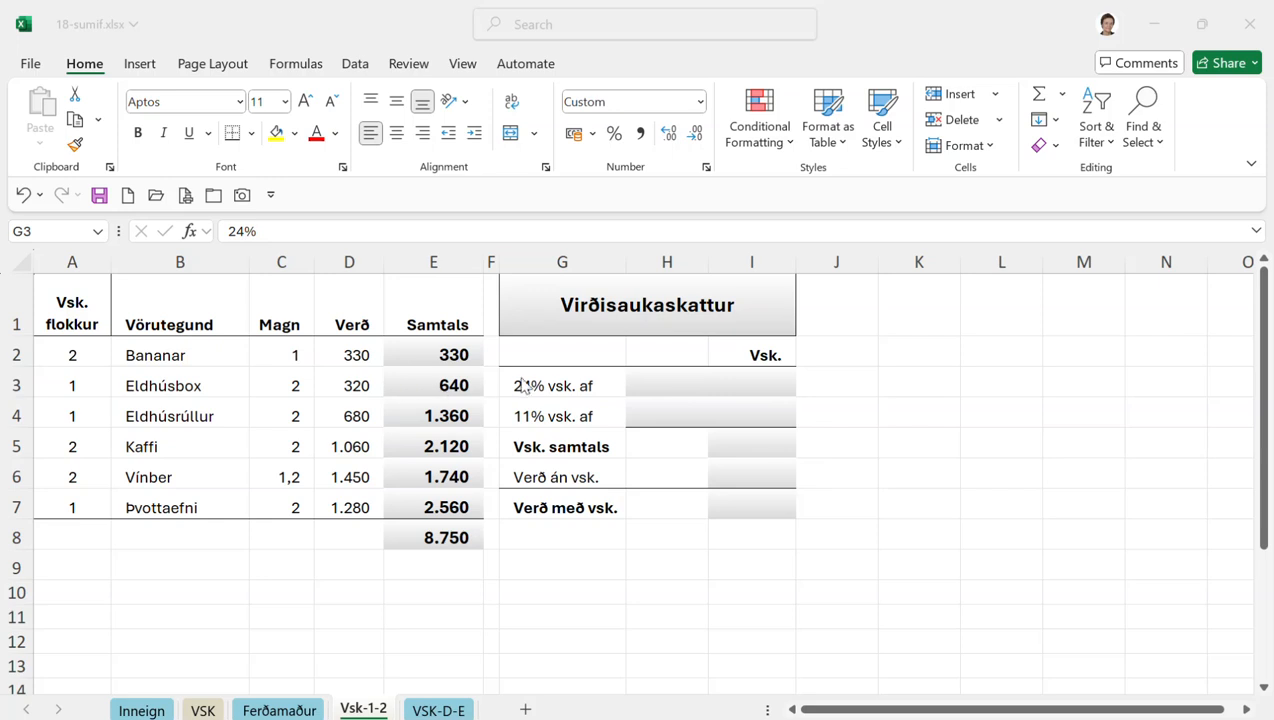
- Inspect the custom number format behind the 24% rate label in G3 and check the 11% rate cell G4
left_click(551, 377)
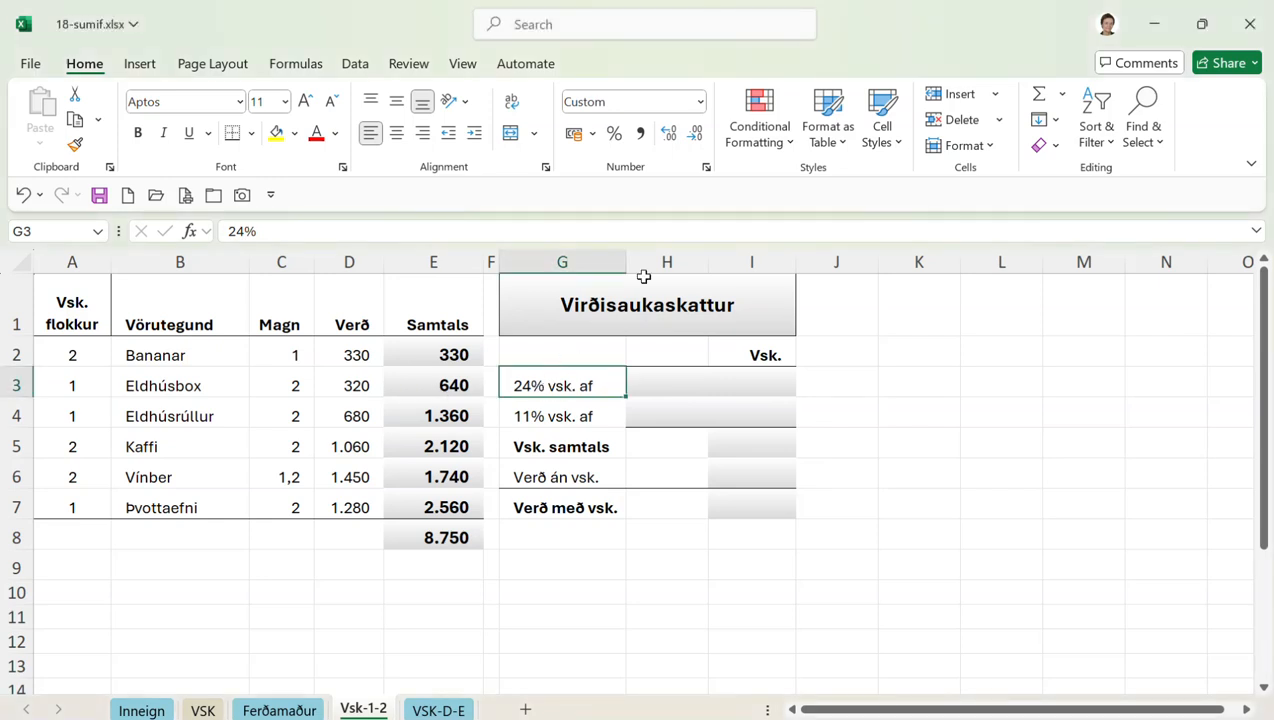
left_click(706, 168)
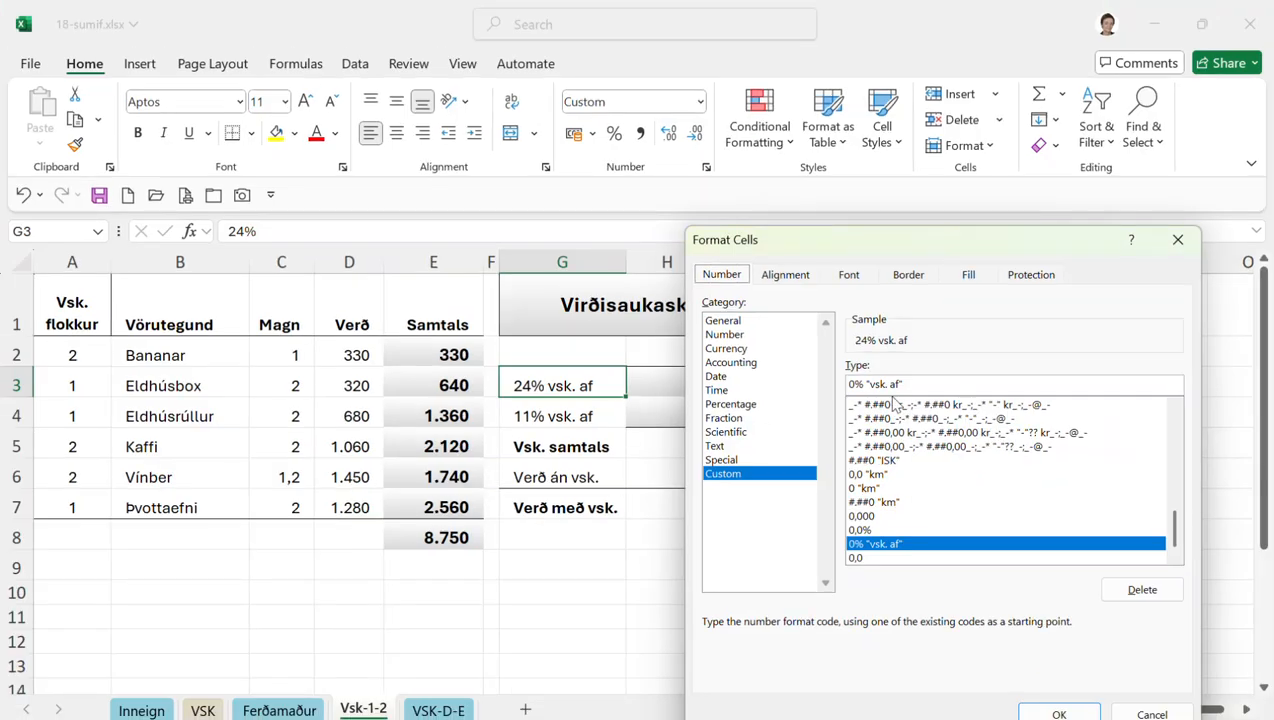
left_click(1055, 713)
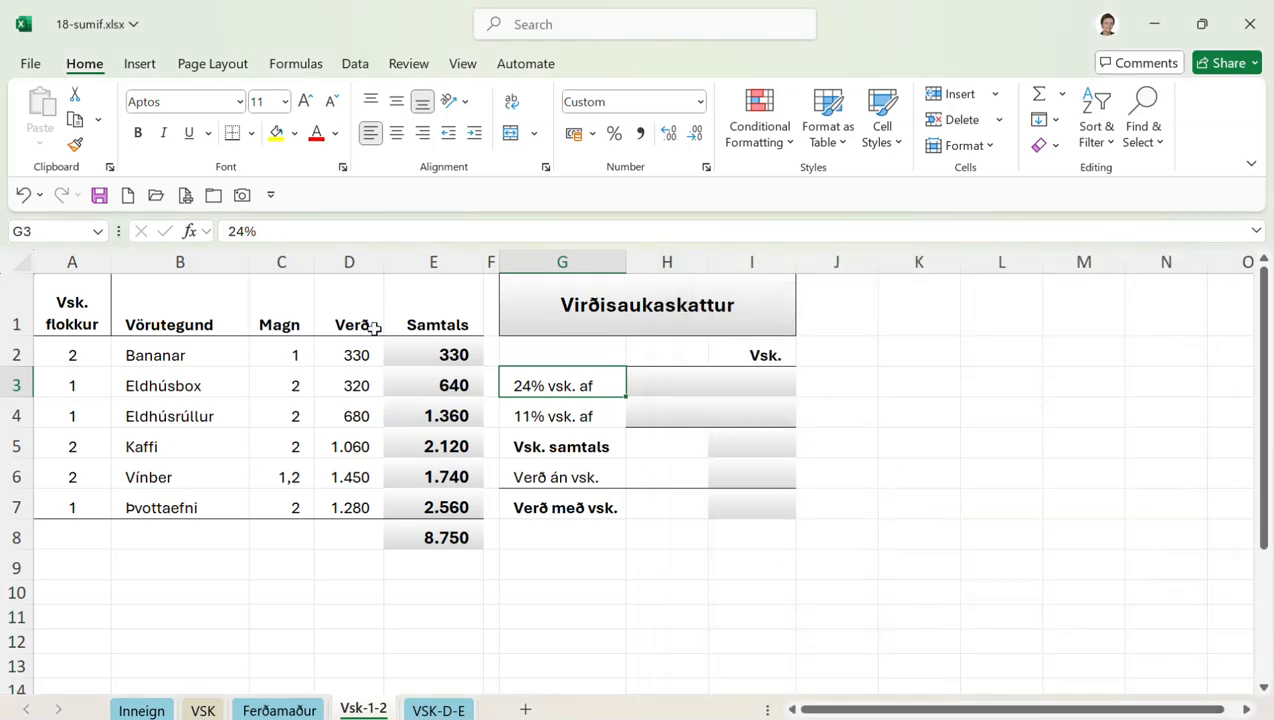
left_click(535, 410)
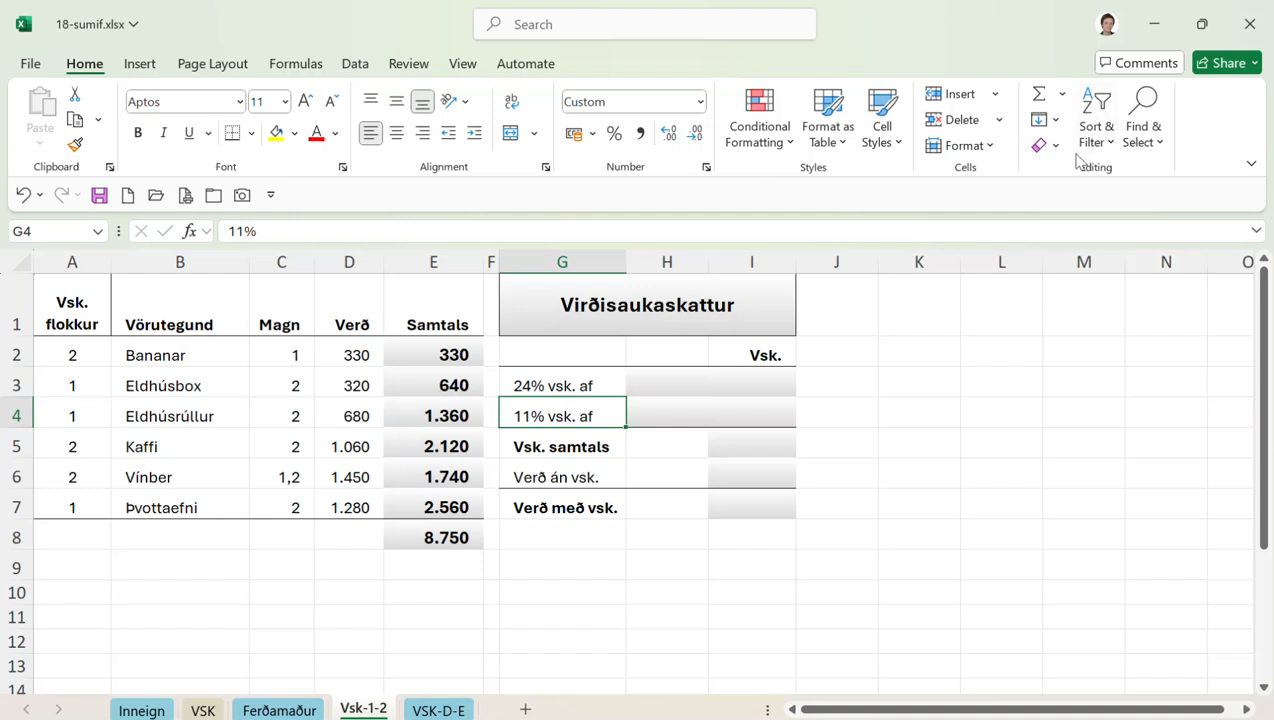
- Insert a SUMIF function in H3 with range A2:A7, criteria 1 and sum range E2:E7
left_click(667, 380)
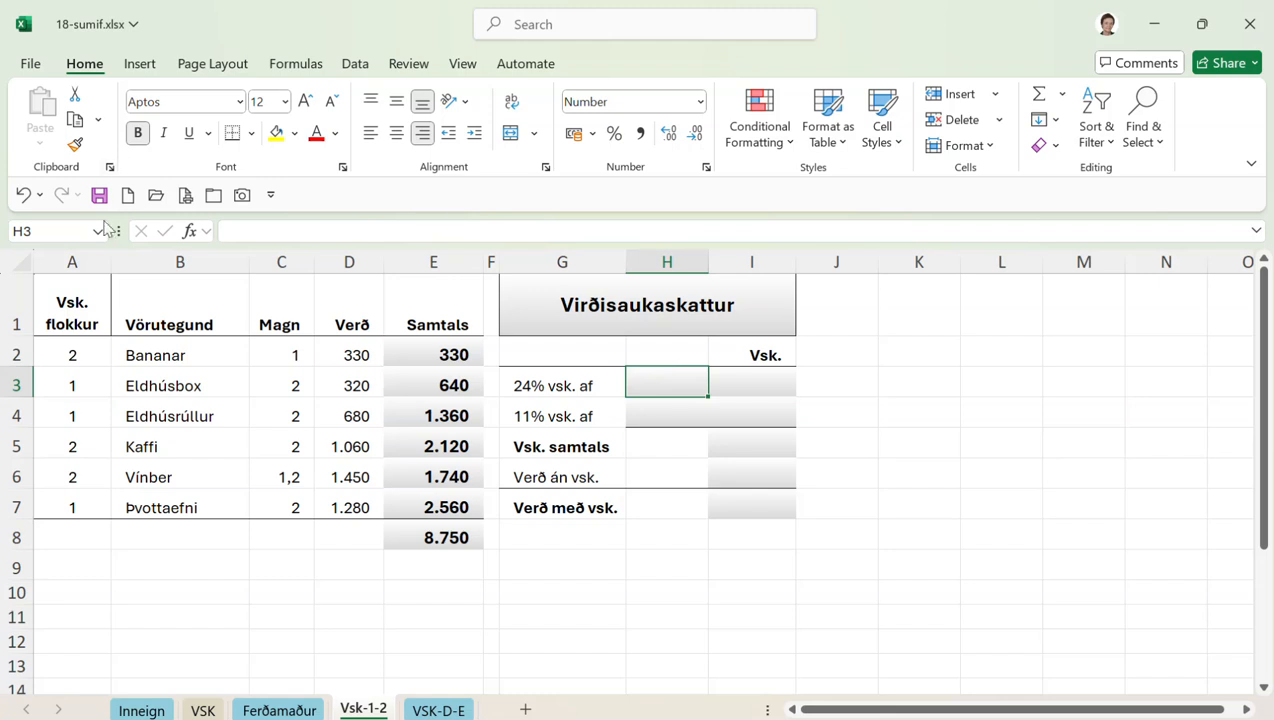
left_click(189, 232)
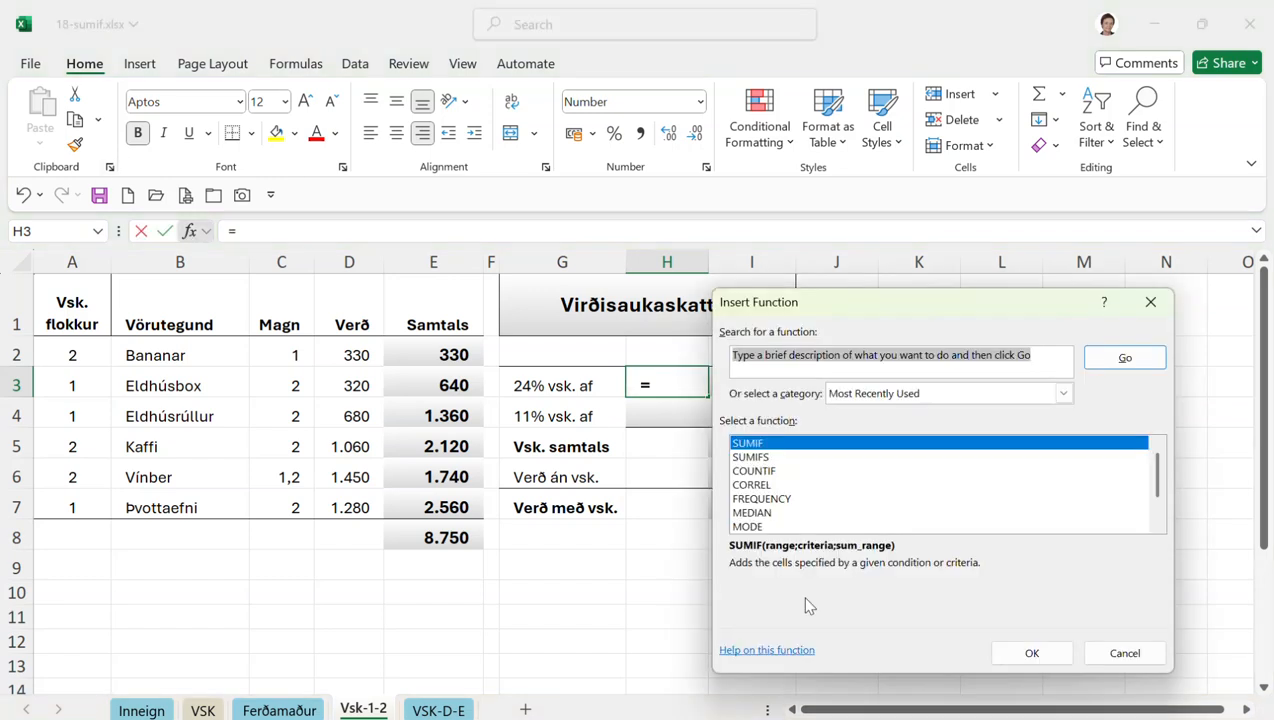
left_click(1028, 652)
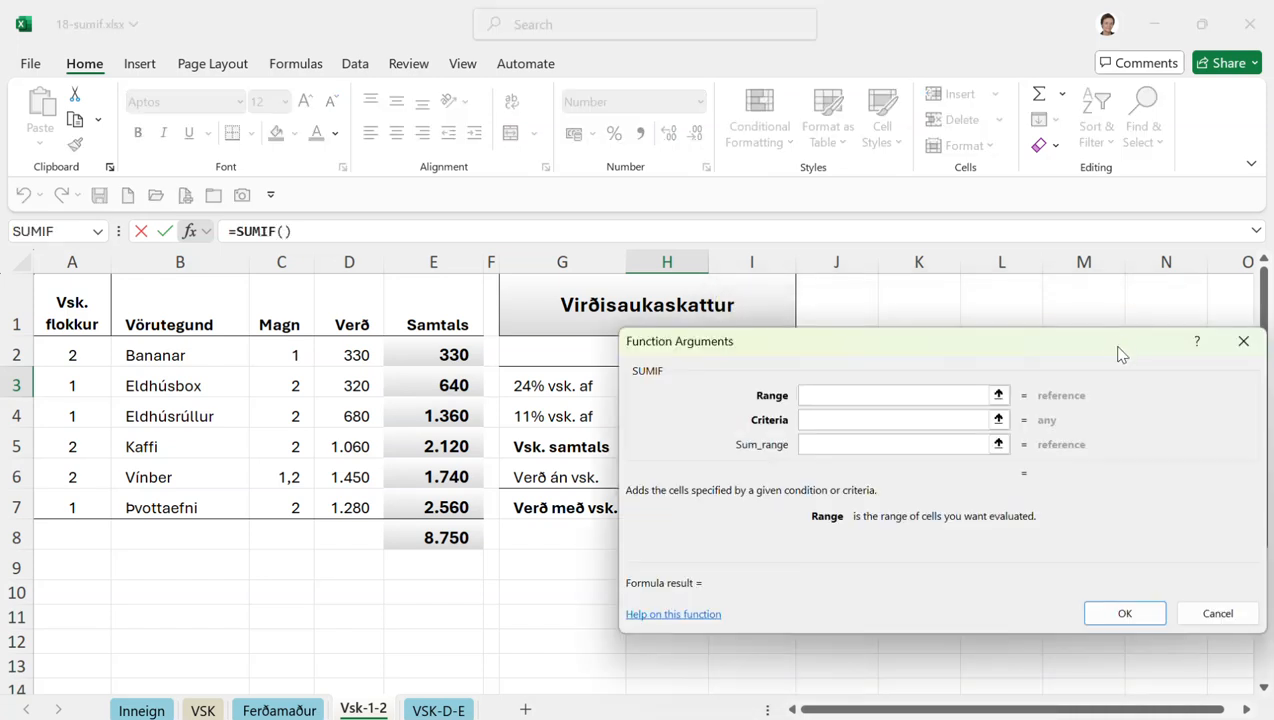
left_click_drag(860, 348, 990, 264)
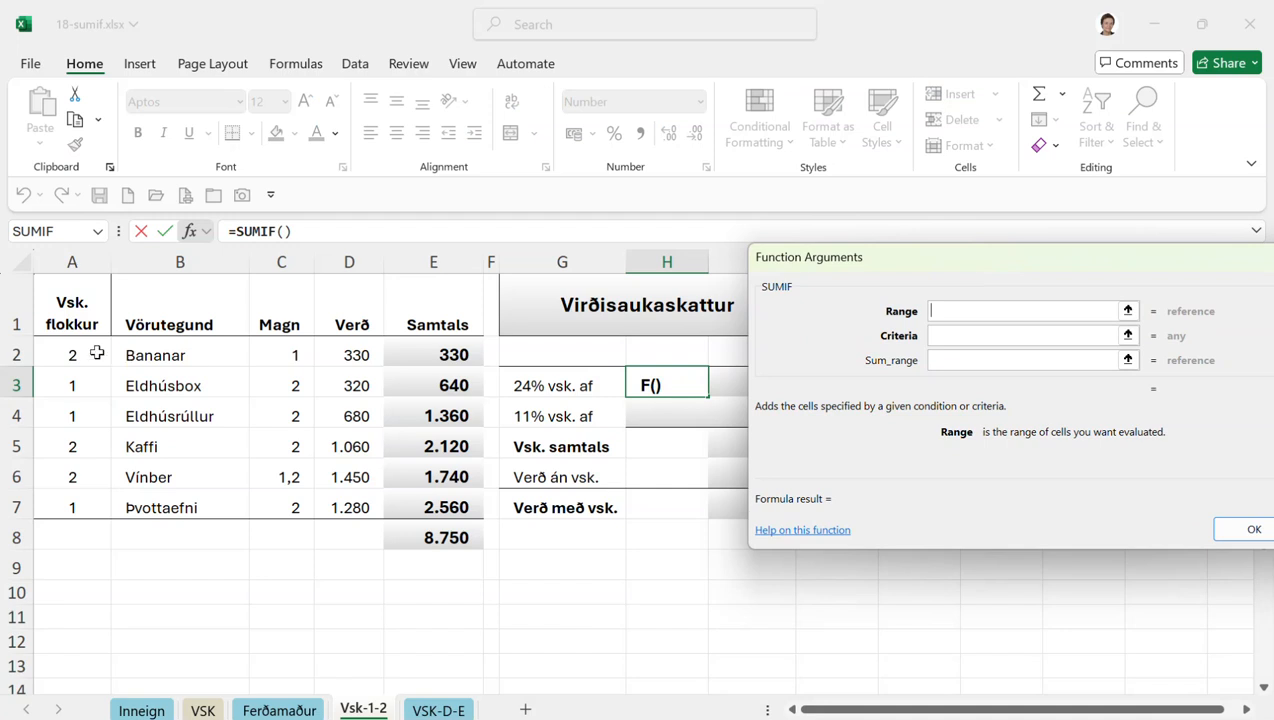
left_click_drag(94, 350, 55, 502)
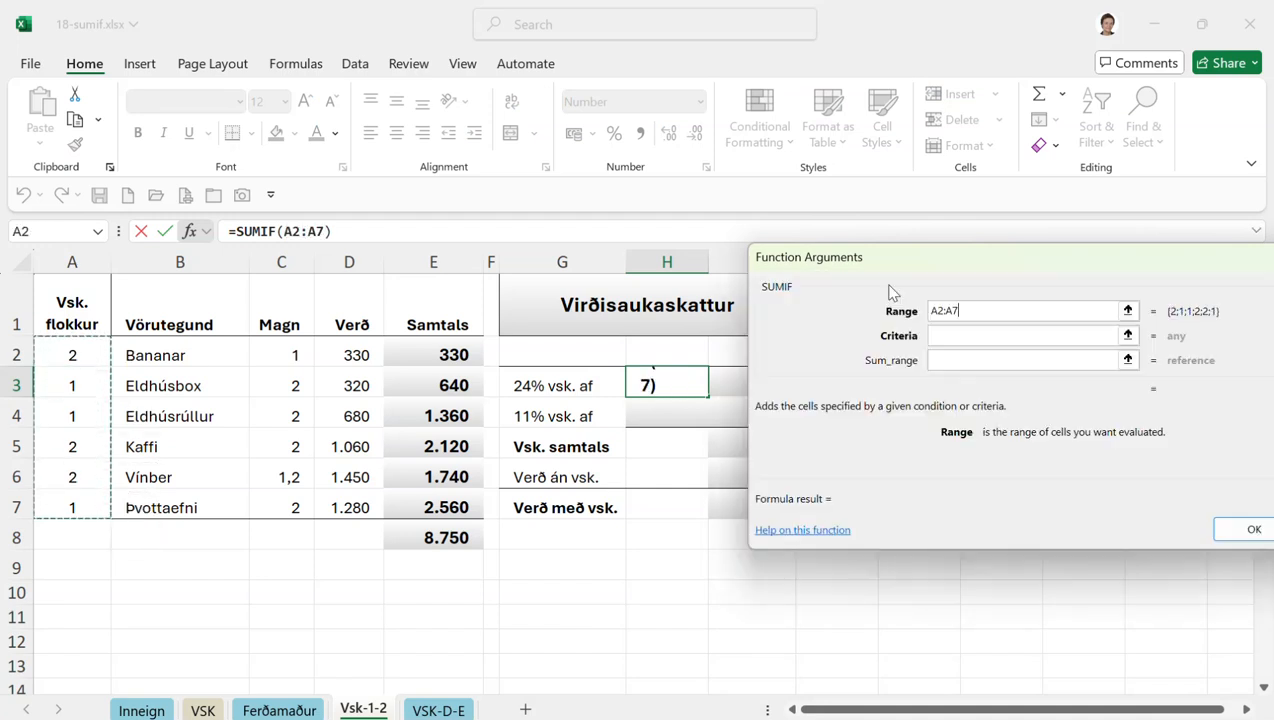
left_click(982, 340)
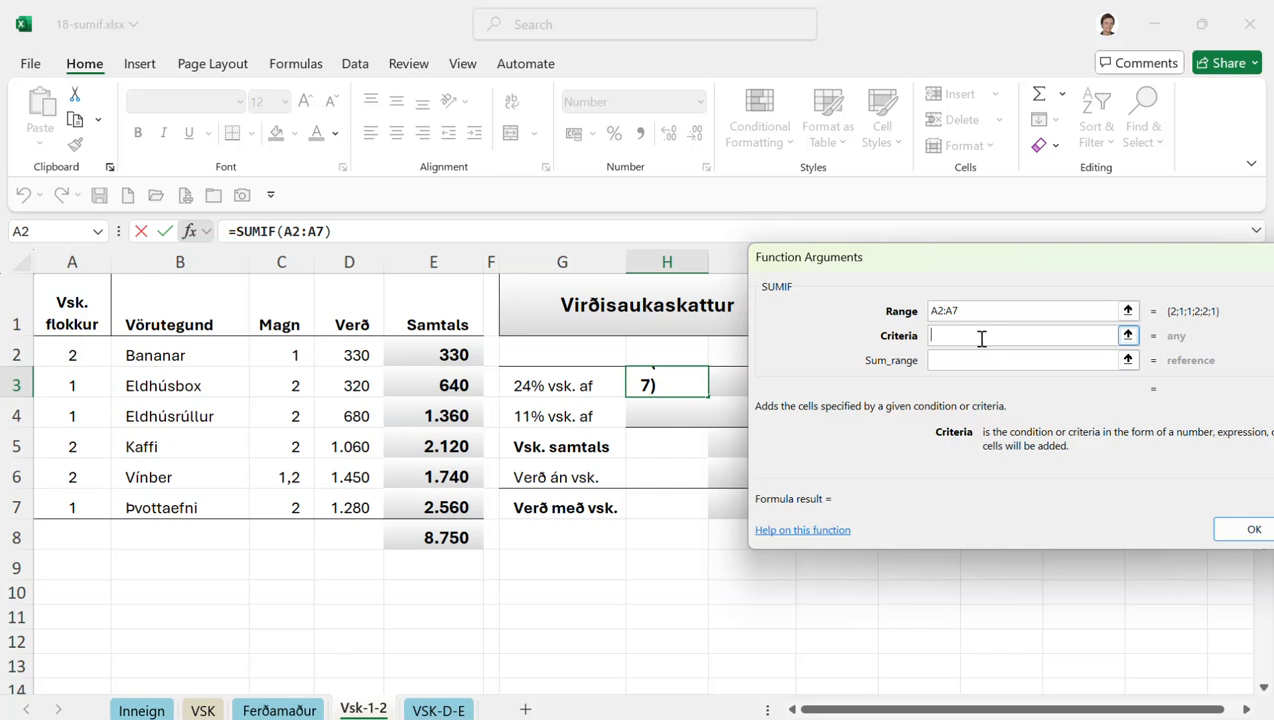
type("1")
left_click(975, 357)
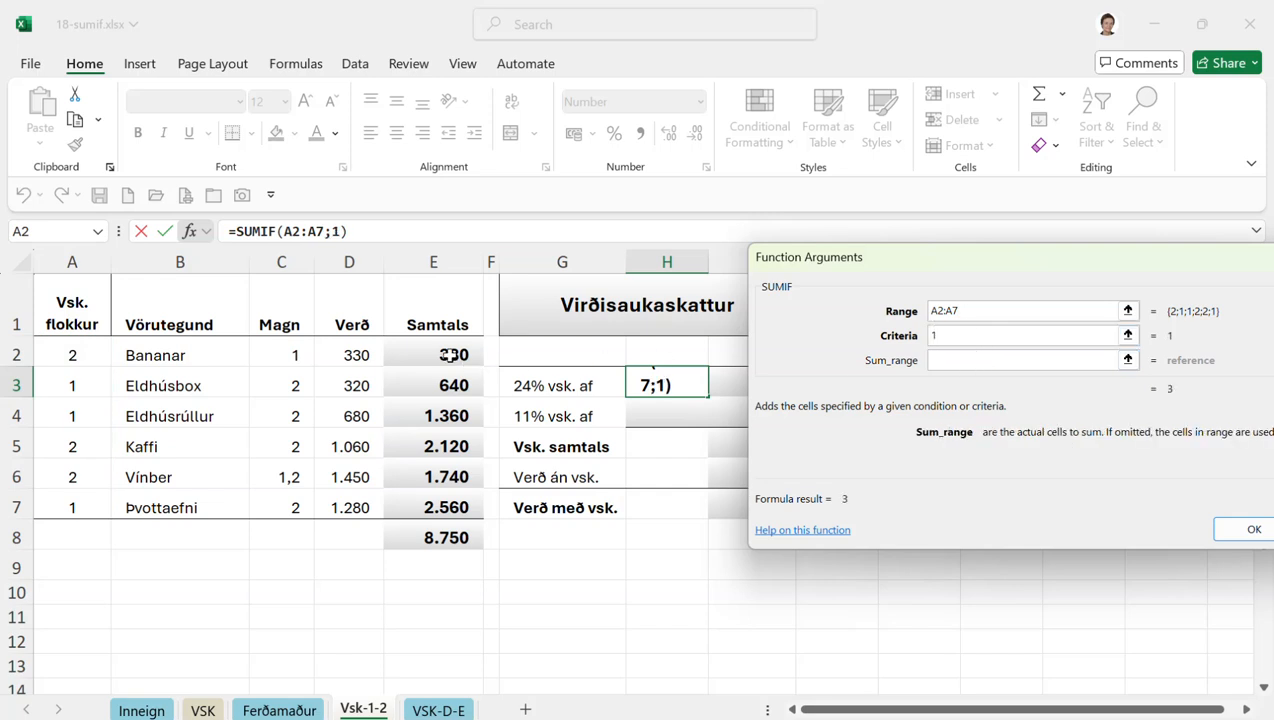
left_click_drag(449, 355, 445, 502)
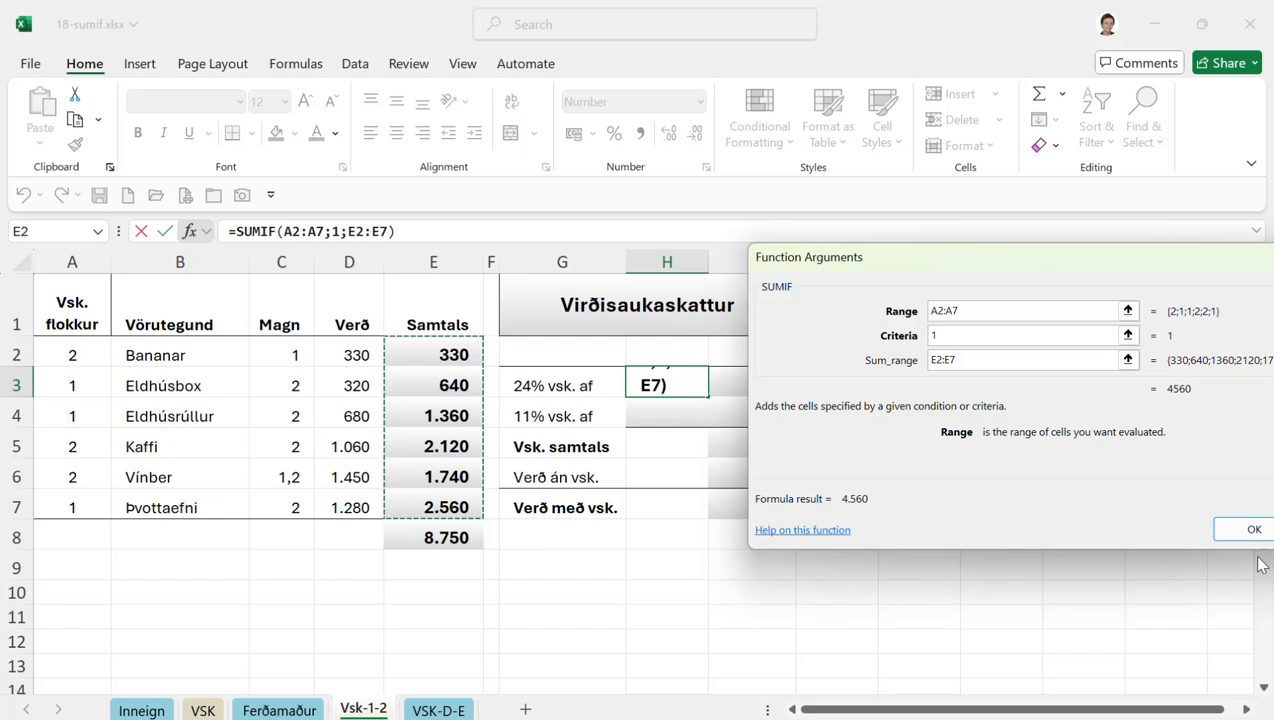
left_click(1245, 529)
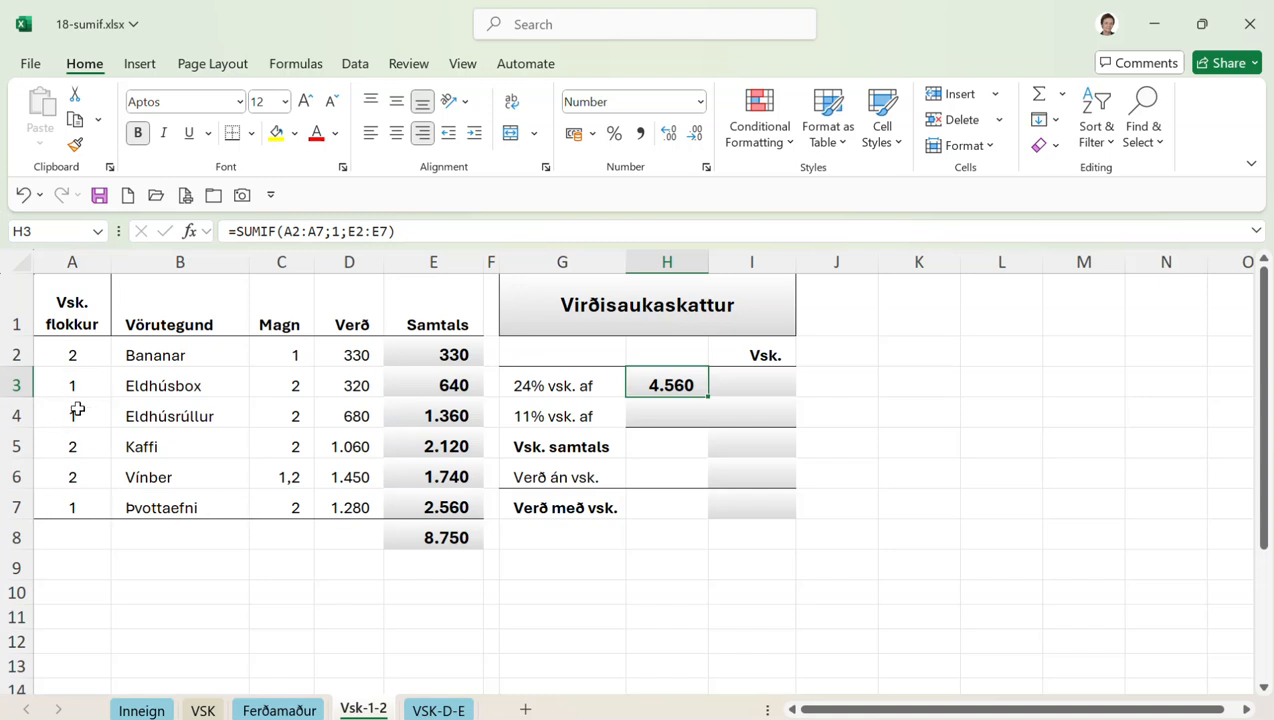
- Insert a SUMIF function in H4 with range A2:A7, criteria 2 and sum range E2:E7
left_click(672, 411)
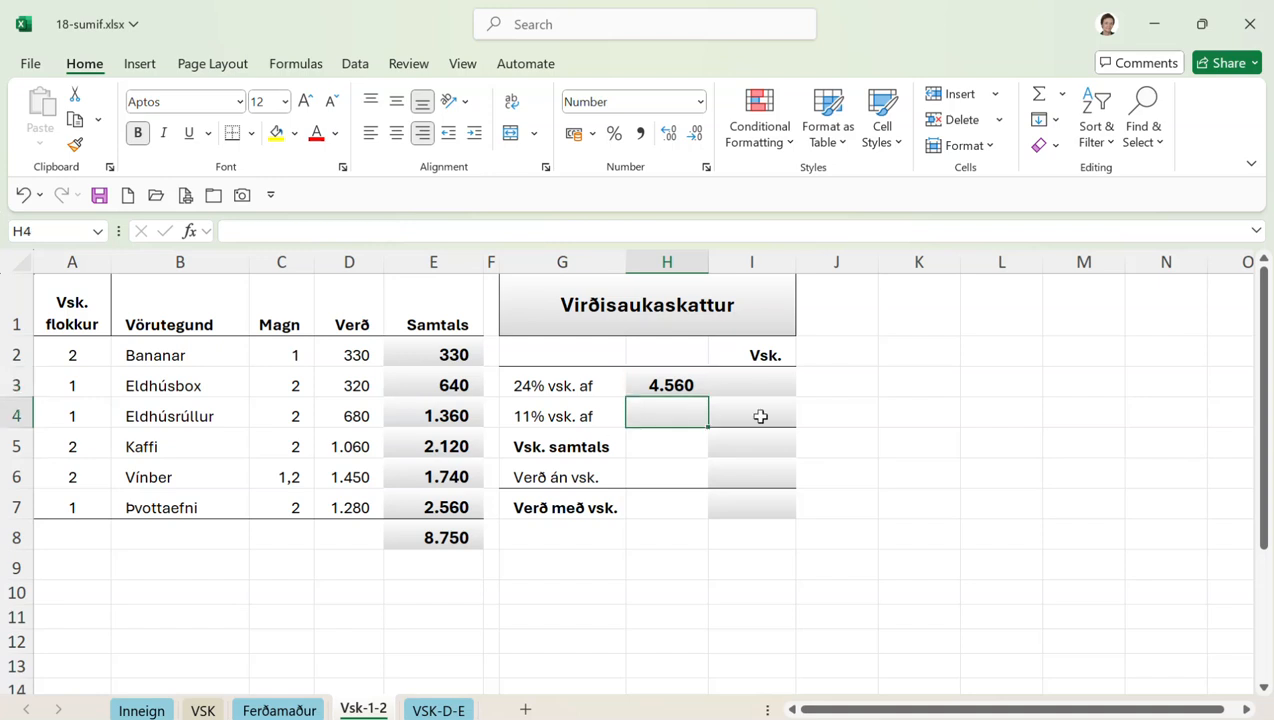
left_click(189, 231)
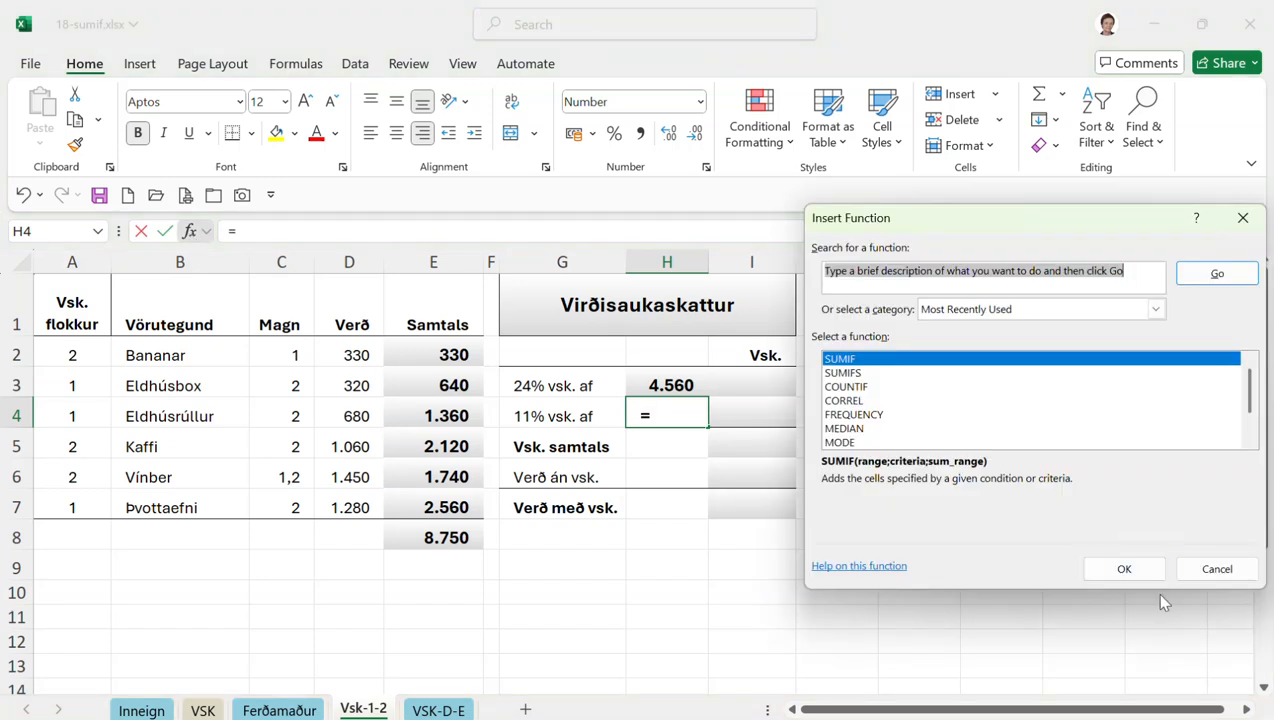
left_click(1116, 561)
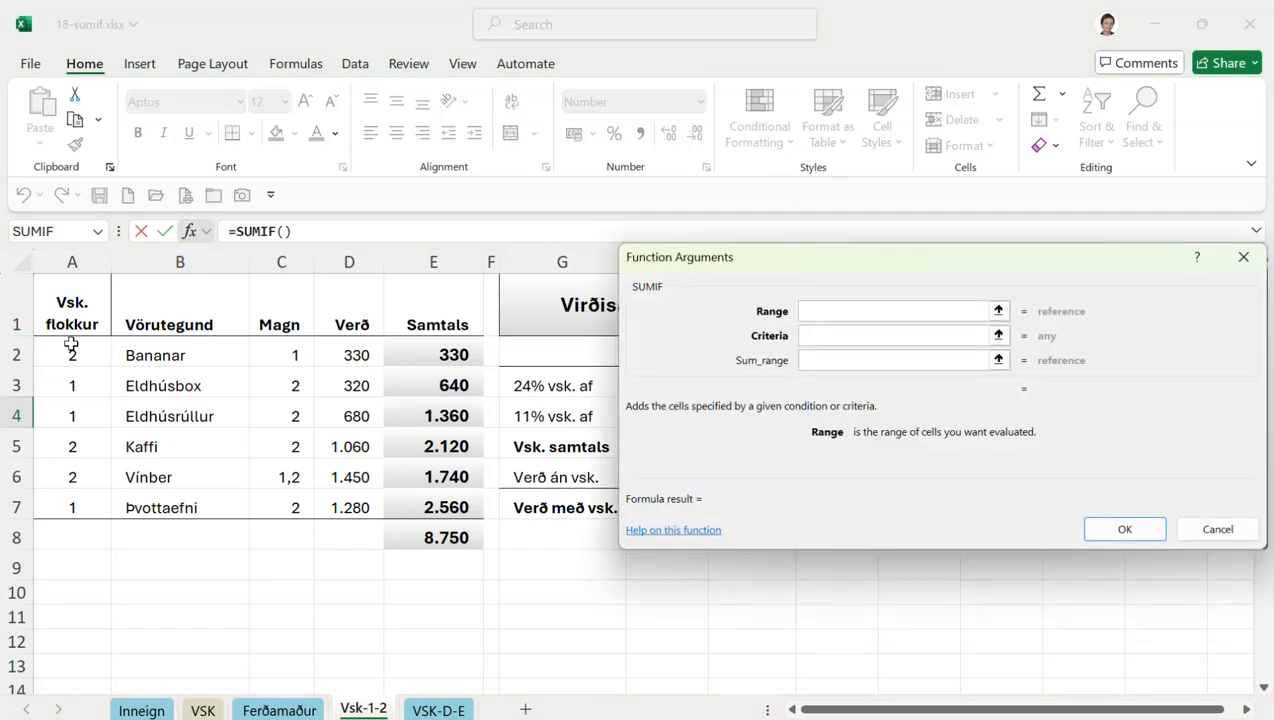
left_click_drag(71, 347, 72, 495)
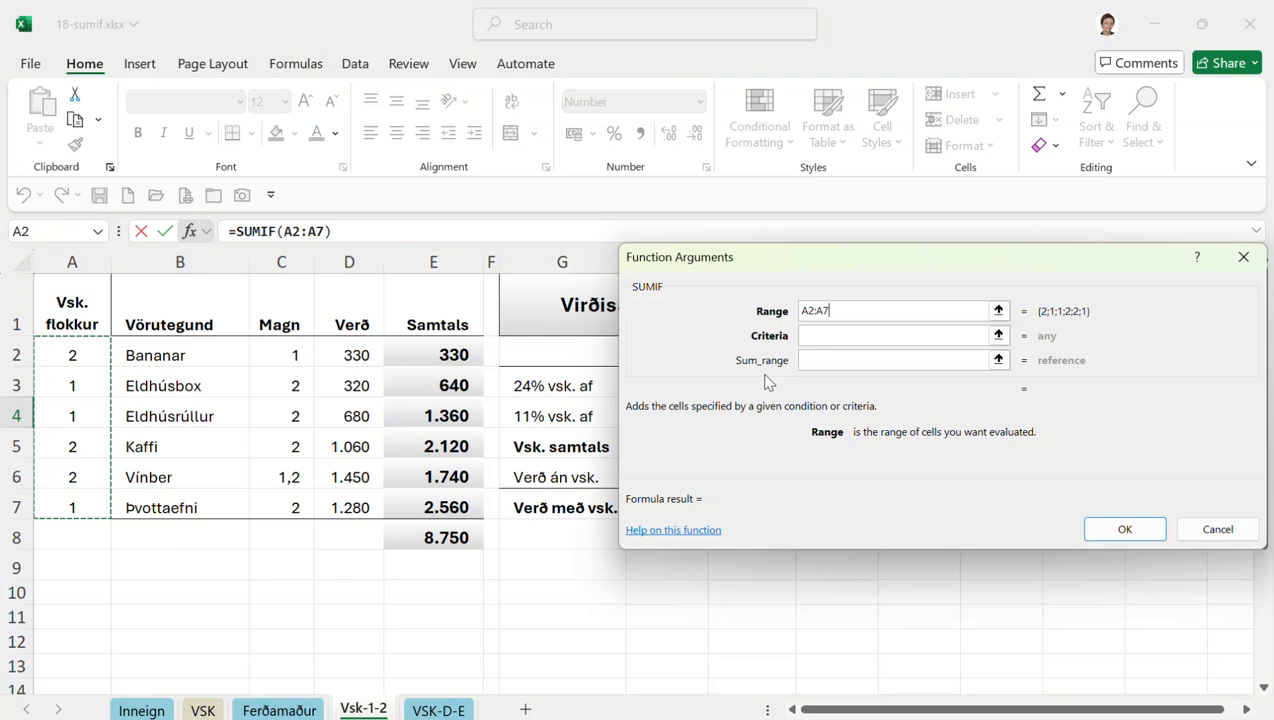
left_click(884, 338)
type("2")
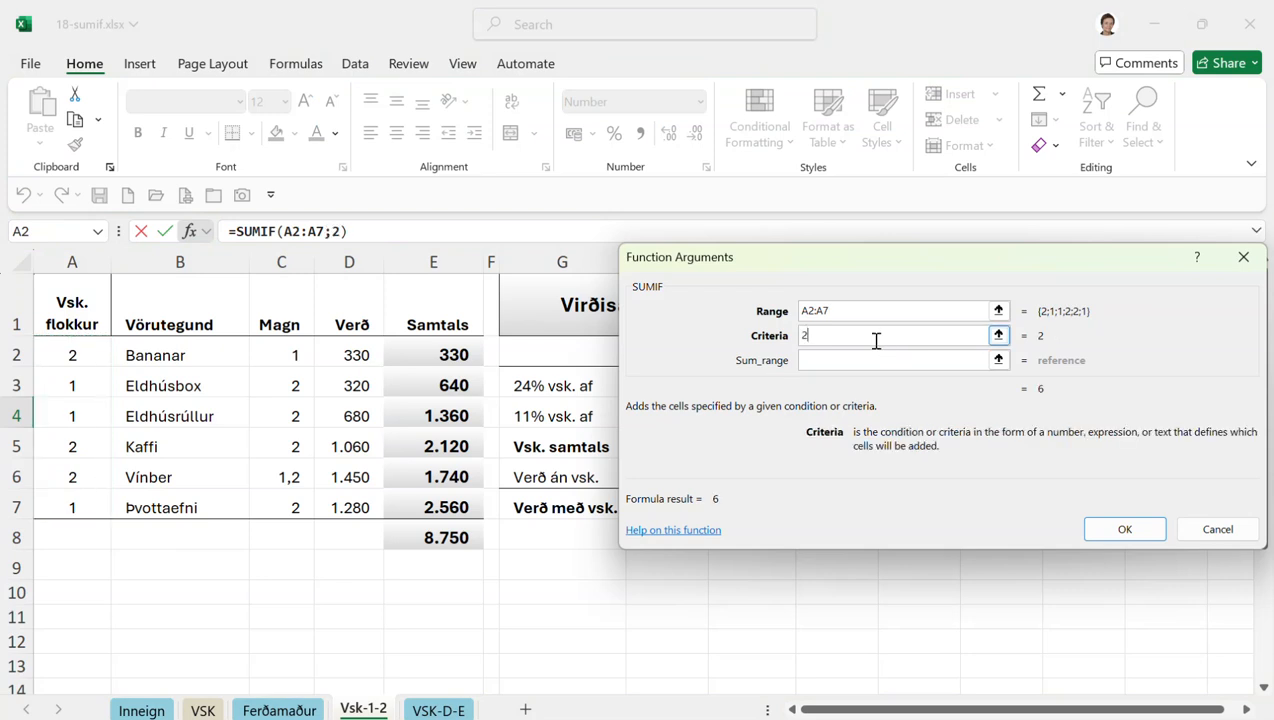
left_click(864, 359)
left_click_drag(410, 348, 432, 504)
left_click(1124, 530)
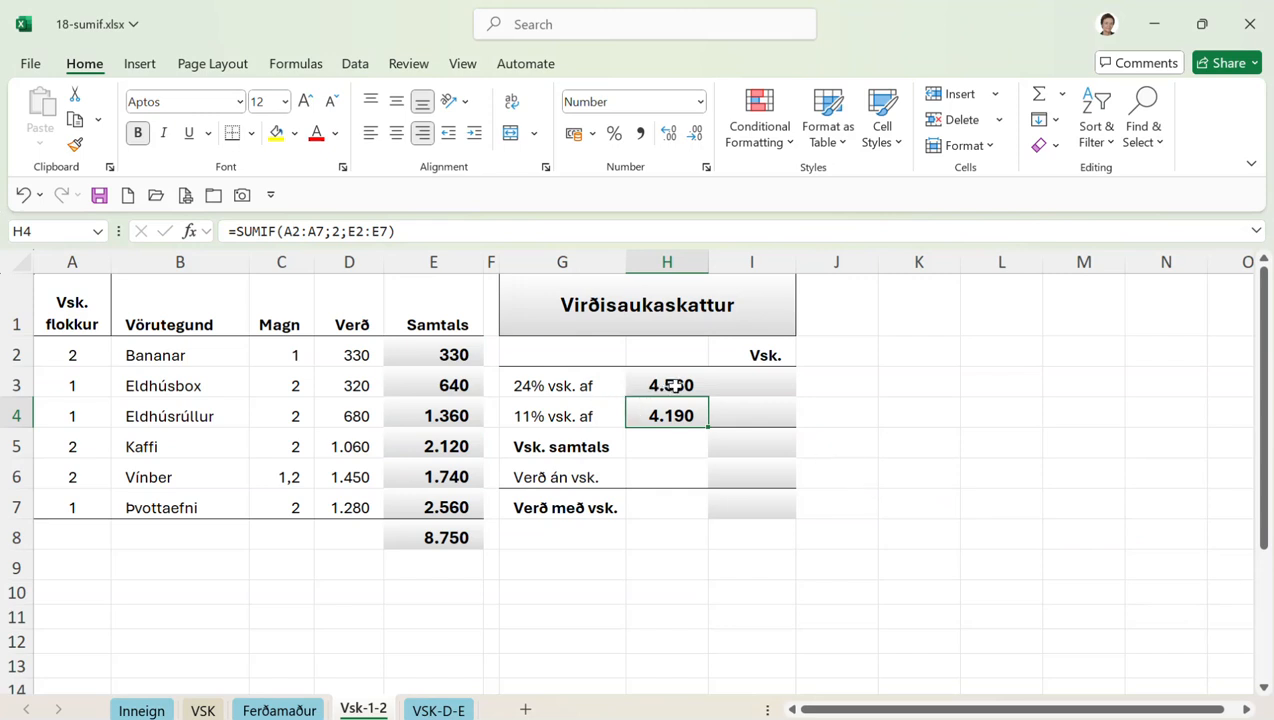
- Calculate the 24% VAT in I3 with =H3-H3/(1+G3) and fill the formula down to I4
left_click(757, 381)
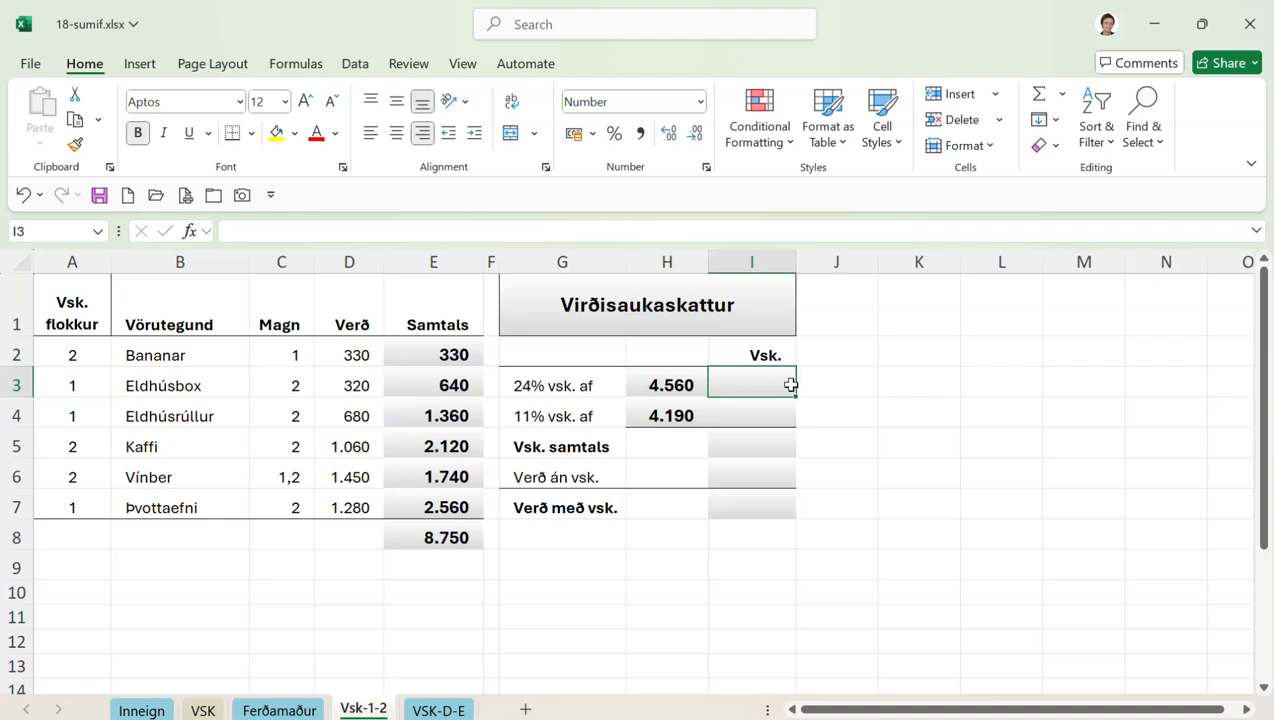
type("=")
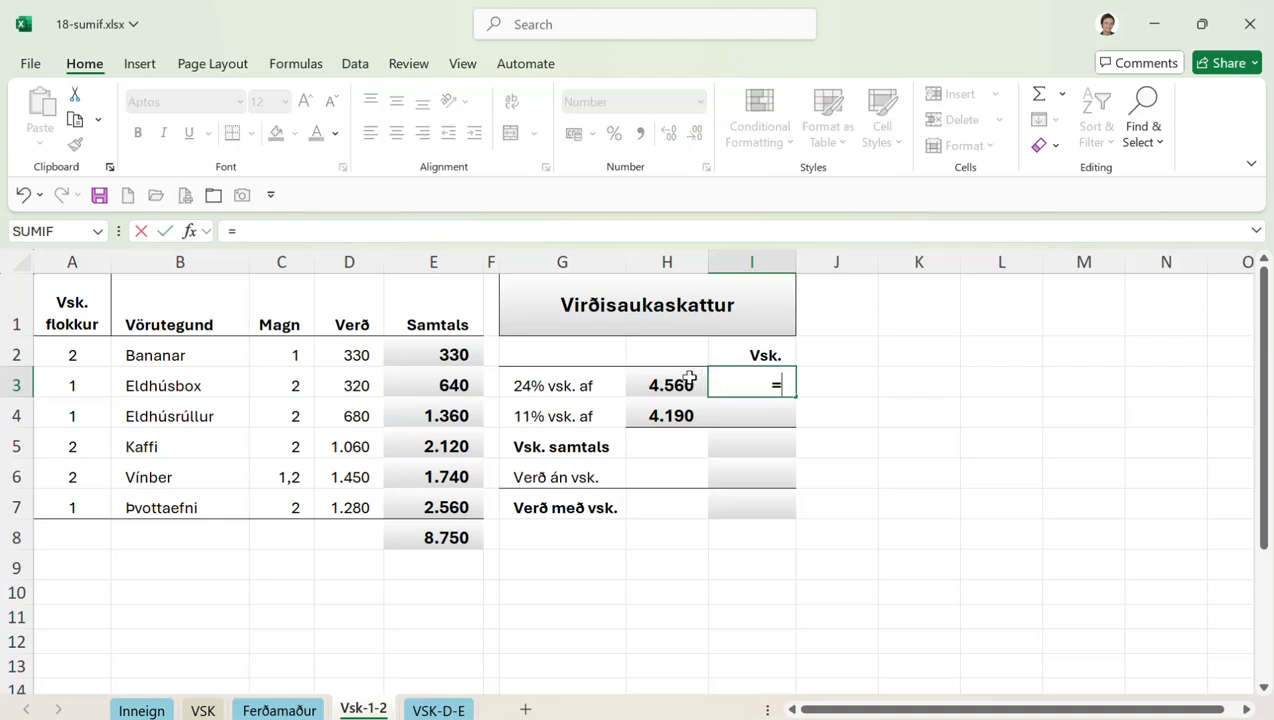
left_click(638, 384)
type("-")
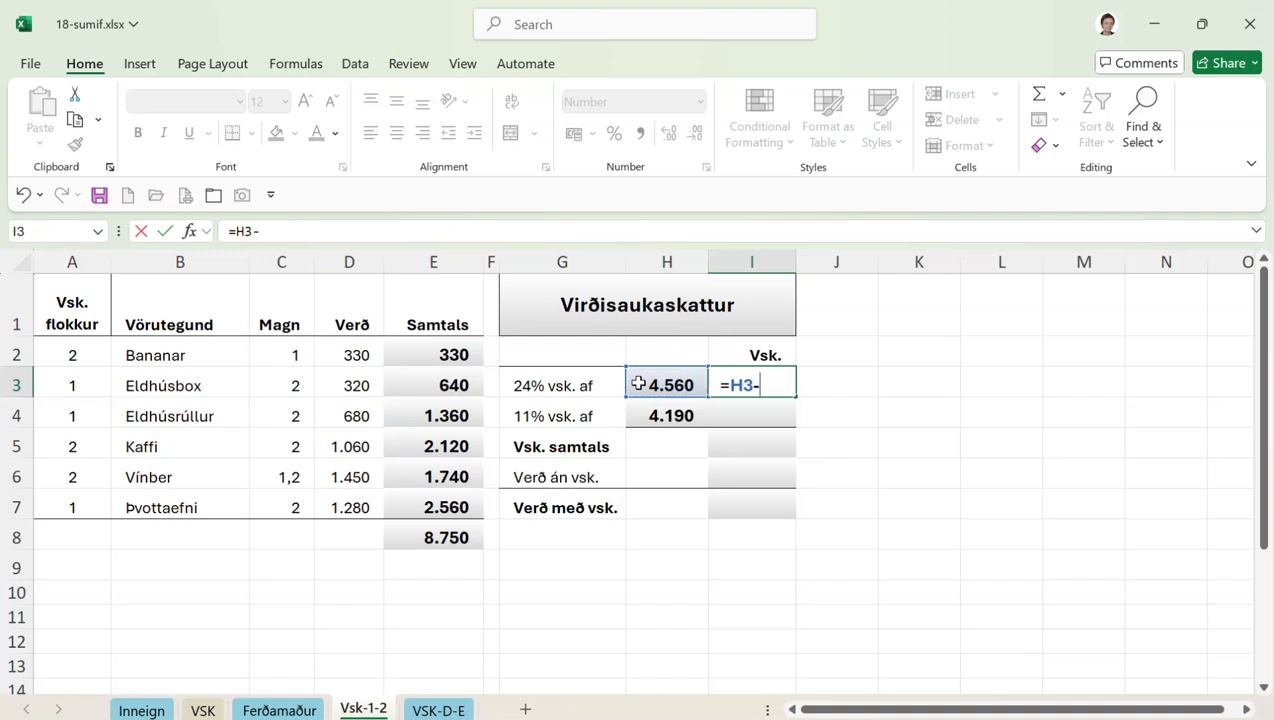
left_click(674, 383)
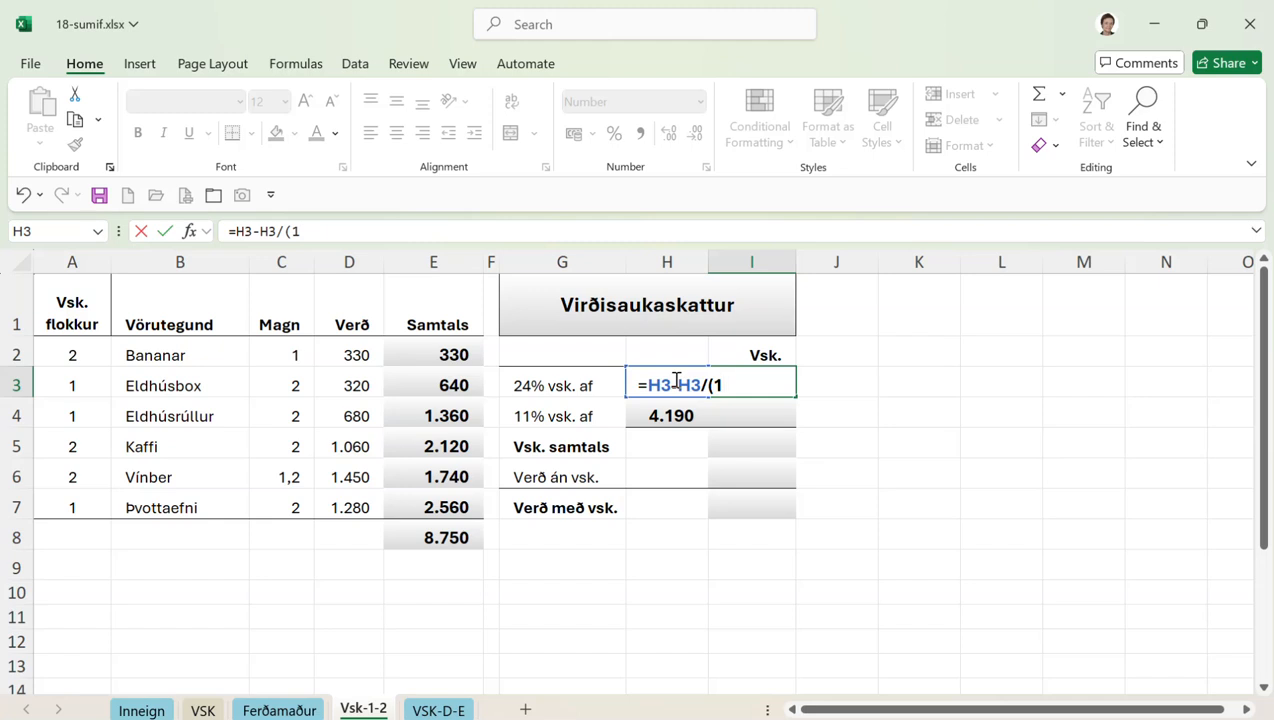
left_click(555, 388)
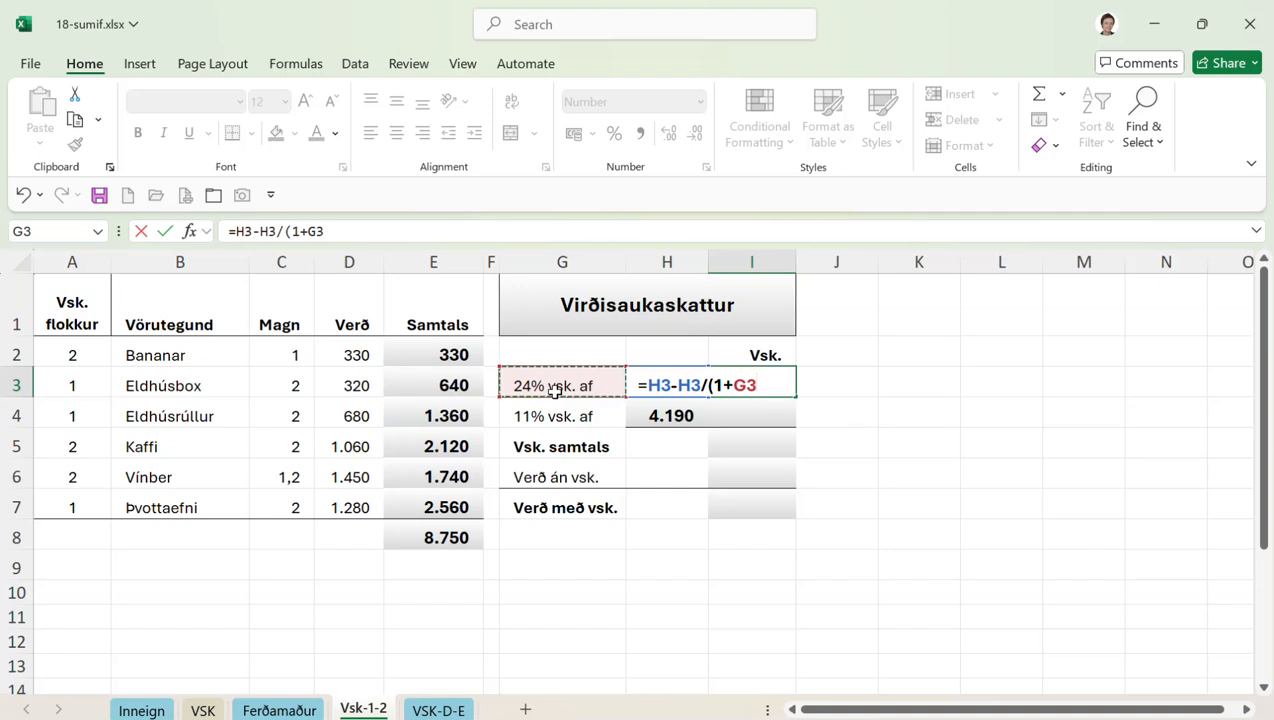
type(")")
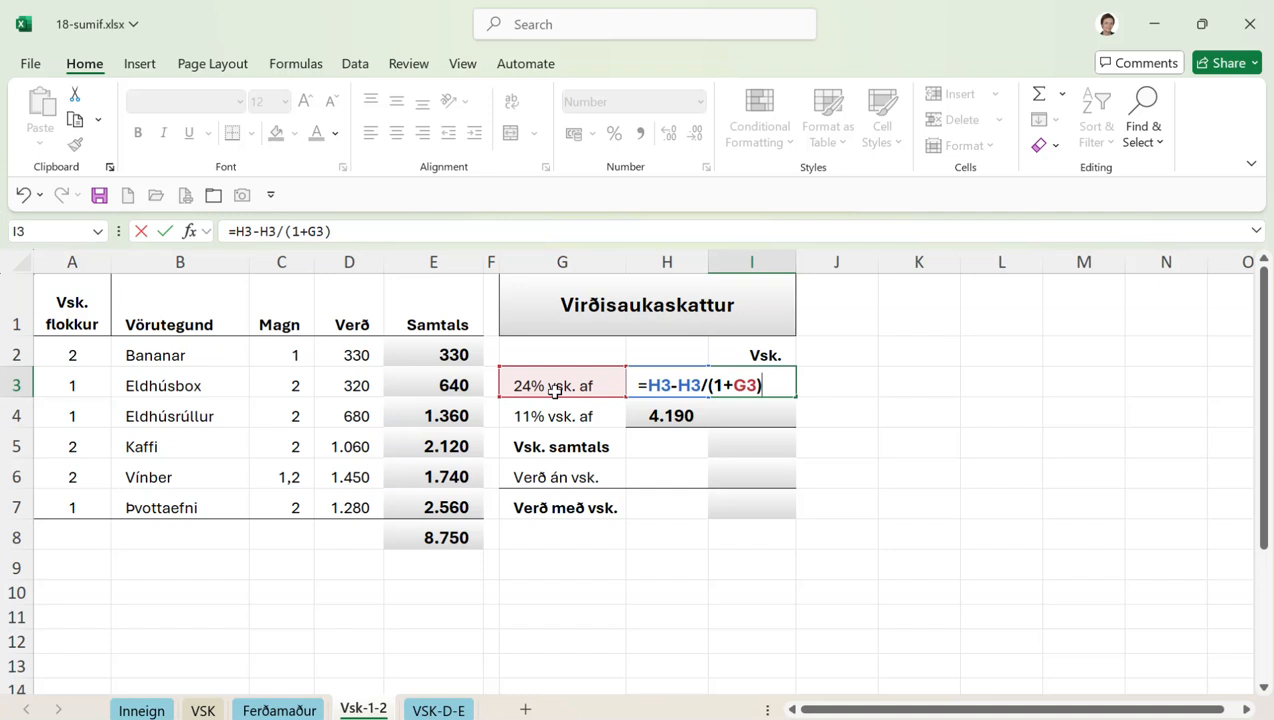
key("Return")
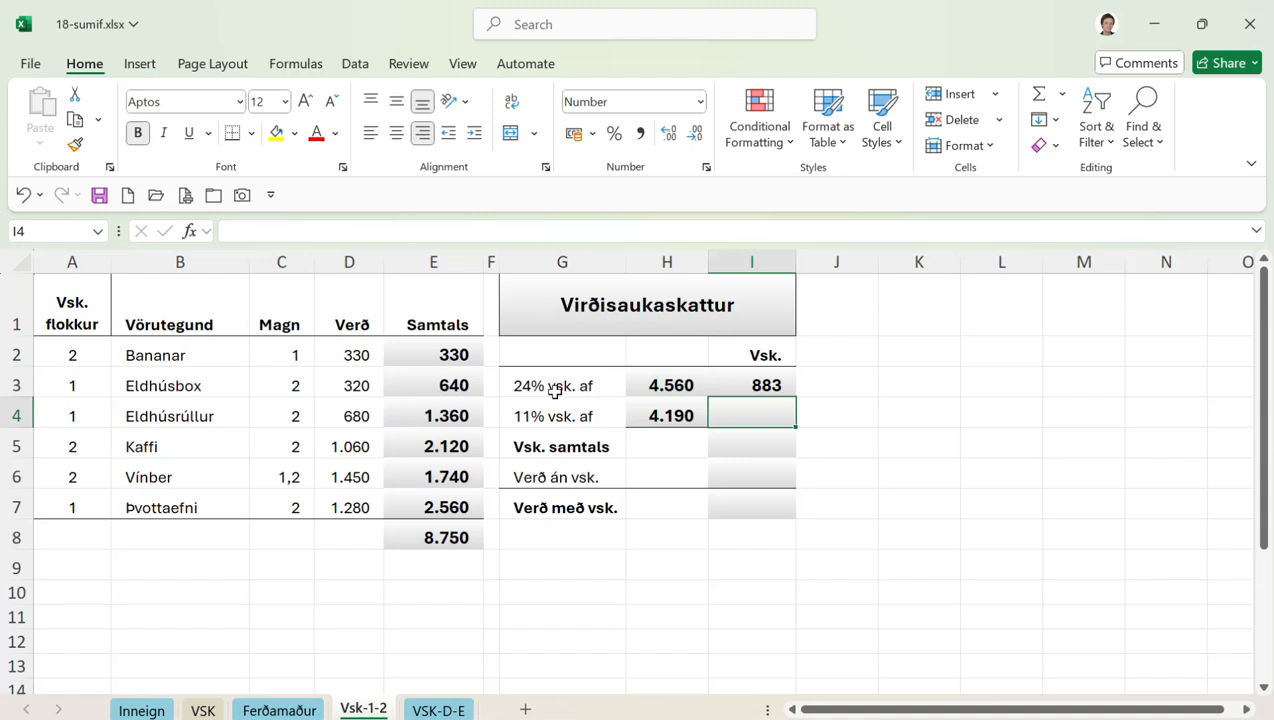
left_click(738, 381)
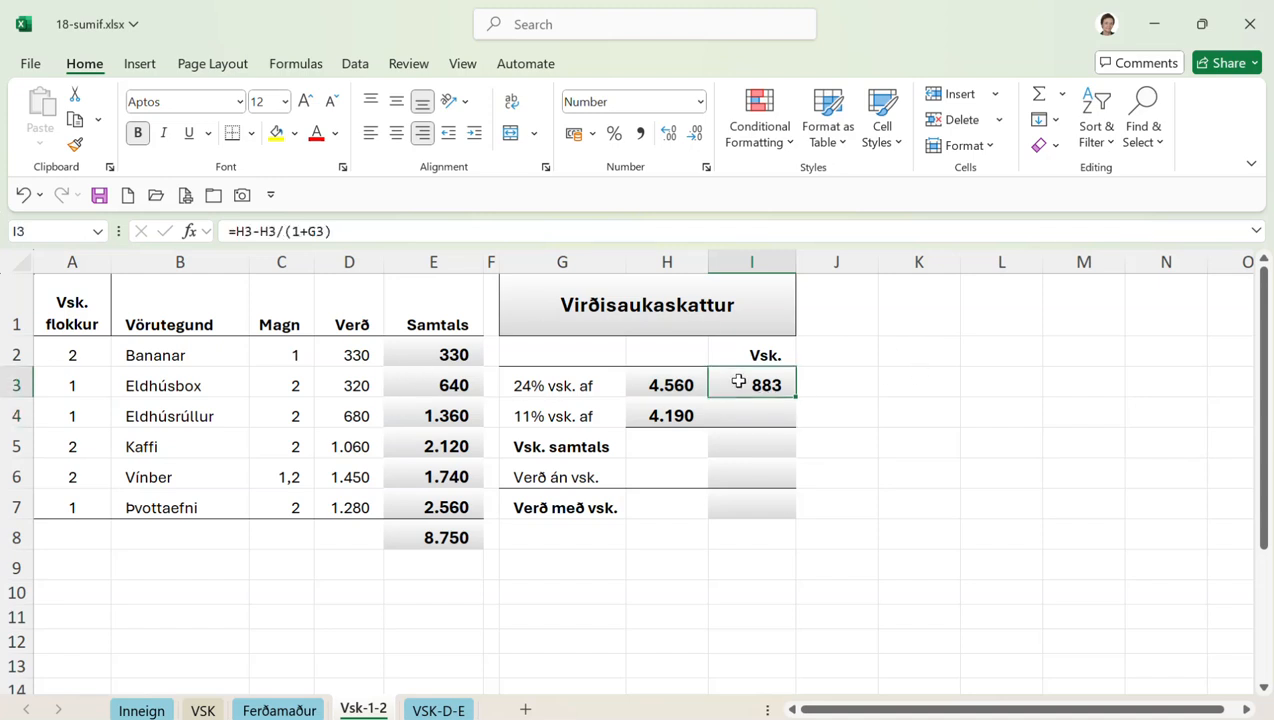
left_click_drag(795, 400, 795, 422)
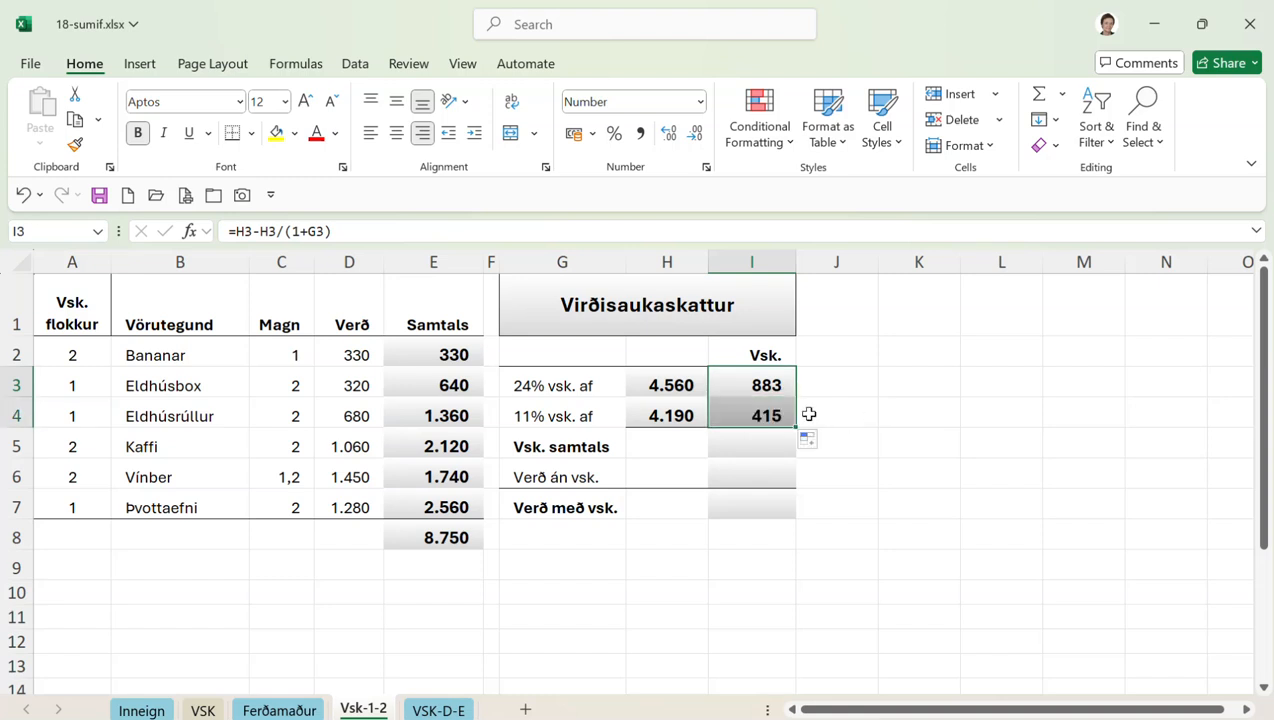
- Total the two VAT amounts in I5 (Vsk. samtals) with =SUM(I3:I4)
left_click(743, 447)
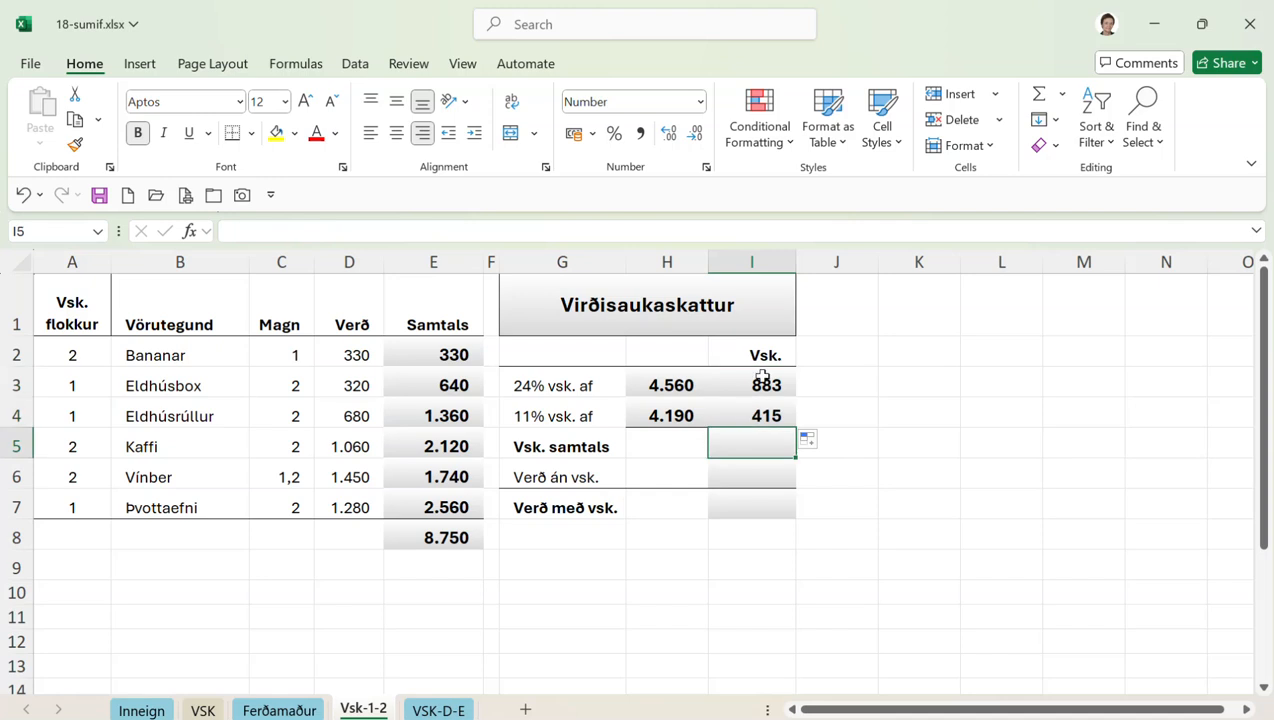
left_click(1043, 93)
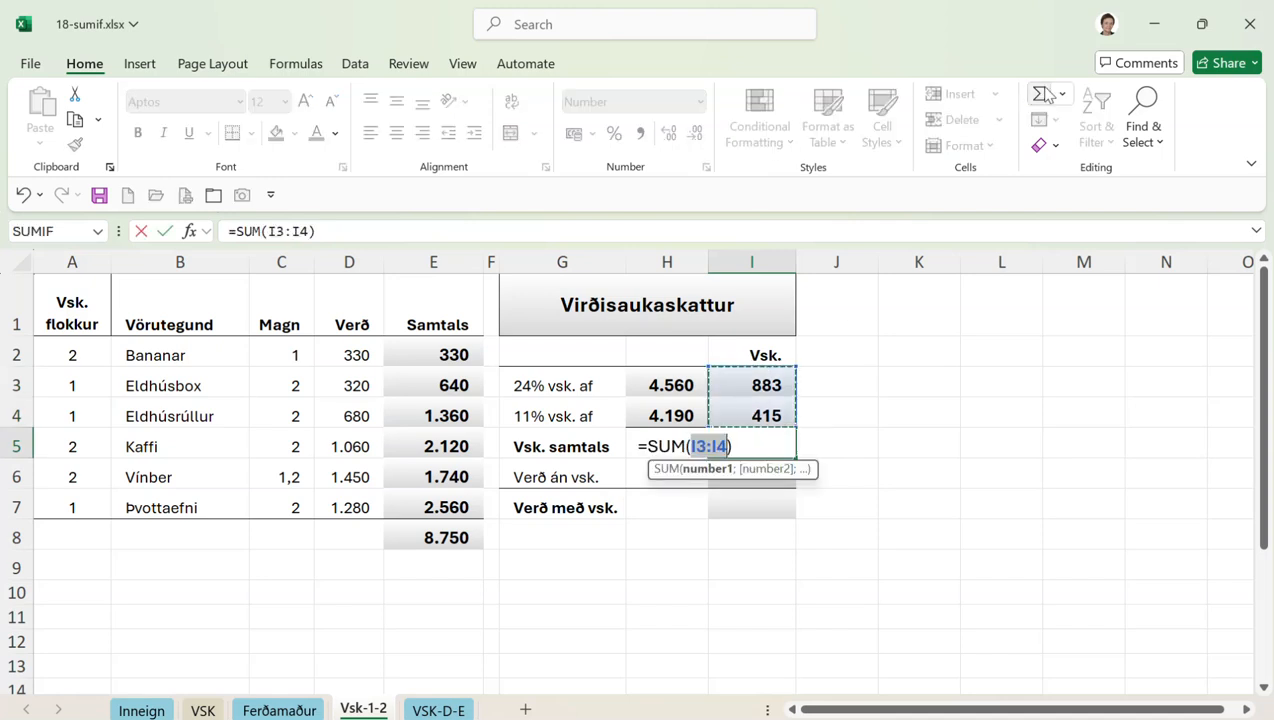
key("Return")
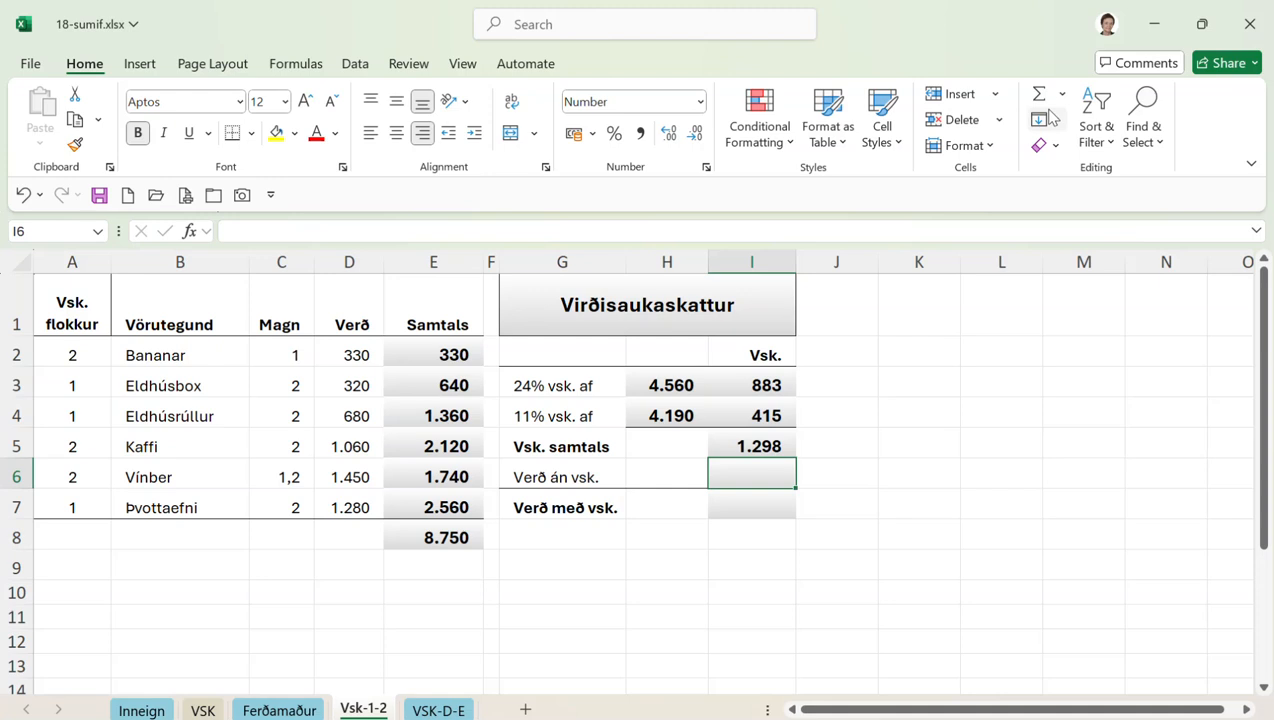
- Calculate the price without VAT in I6 by subtracting the total VAT in I5 from the grand total in E8
type("=")
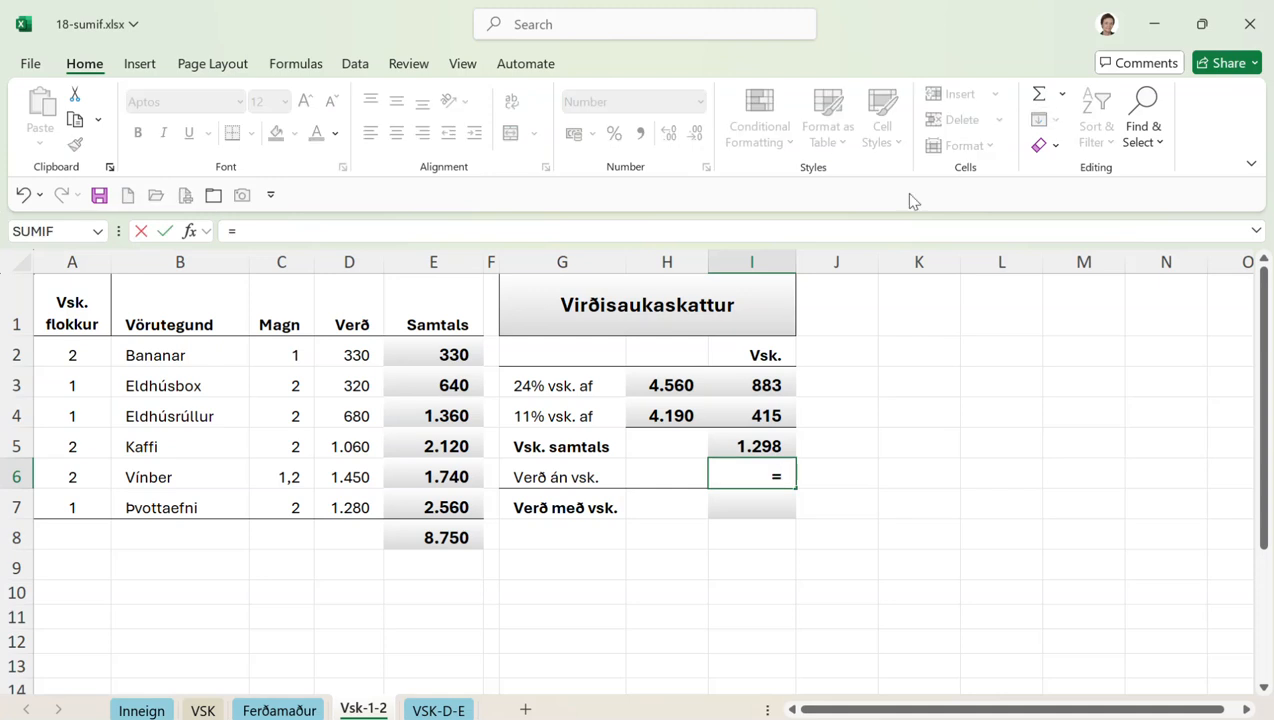
left_click(415, 536)
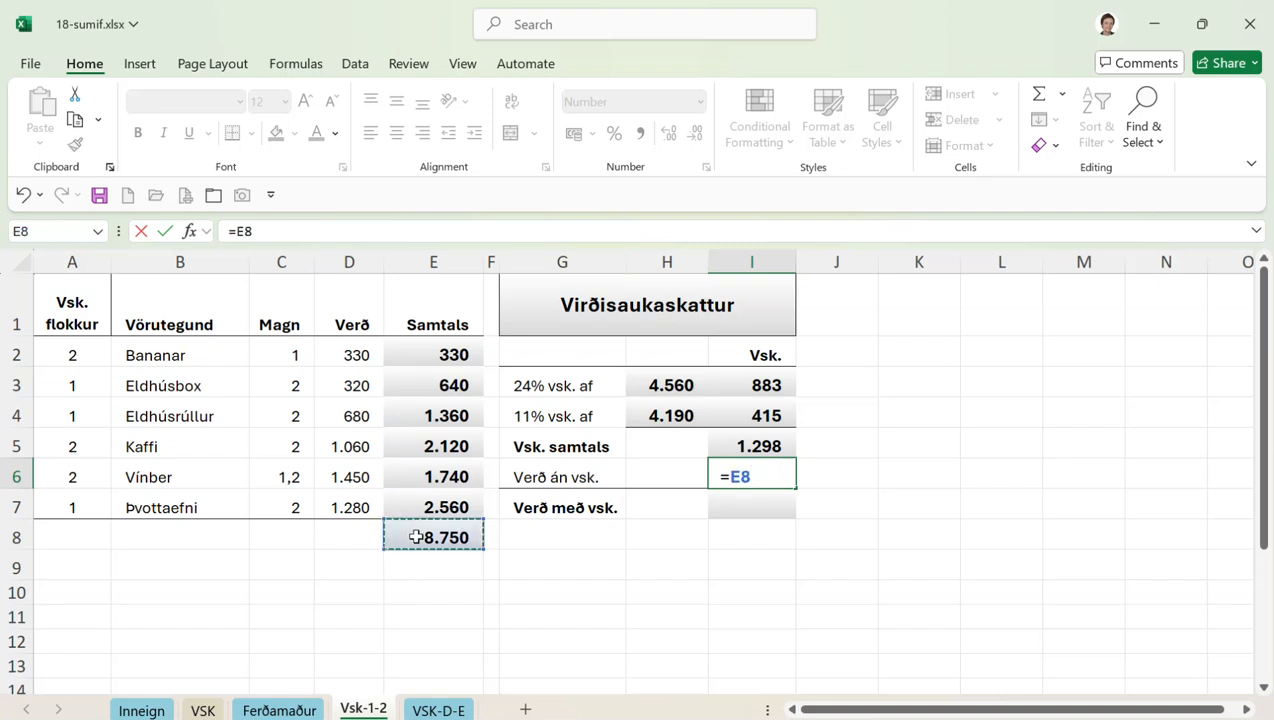
type("-")
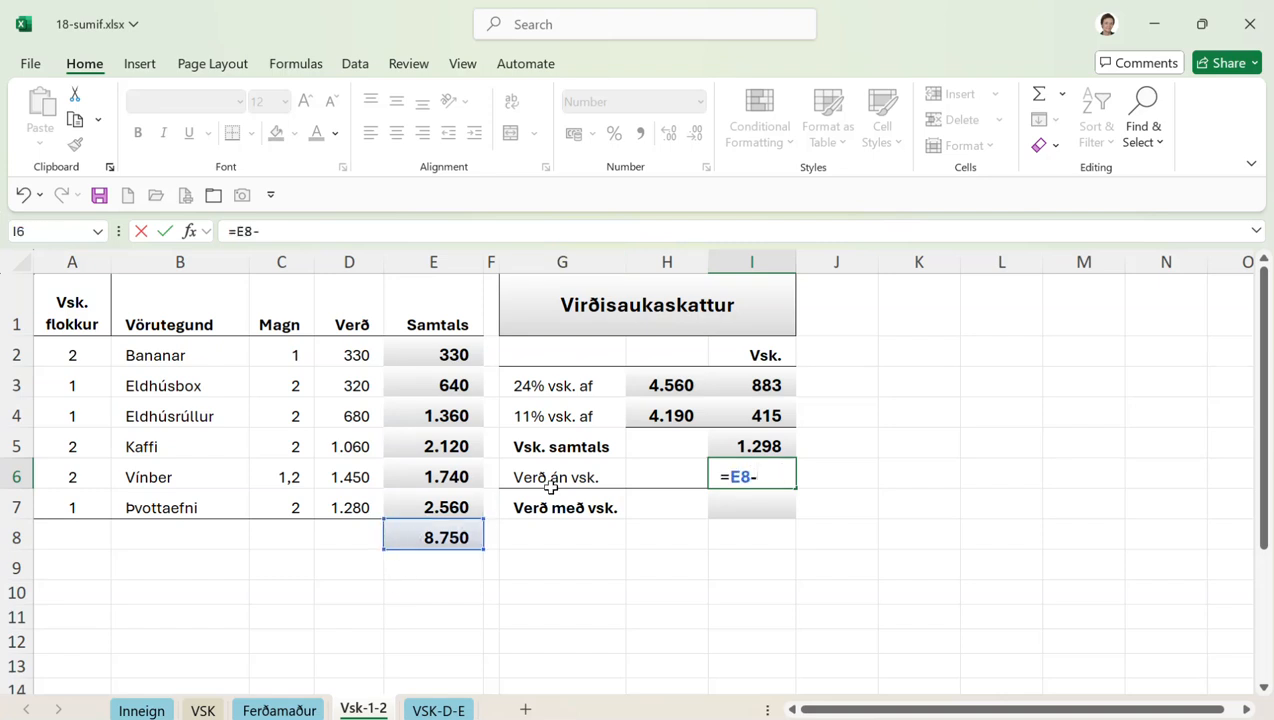
left_click(745, 447)
key("Return")
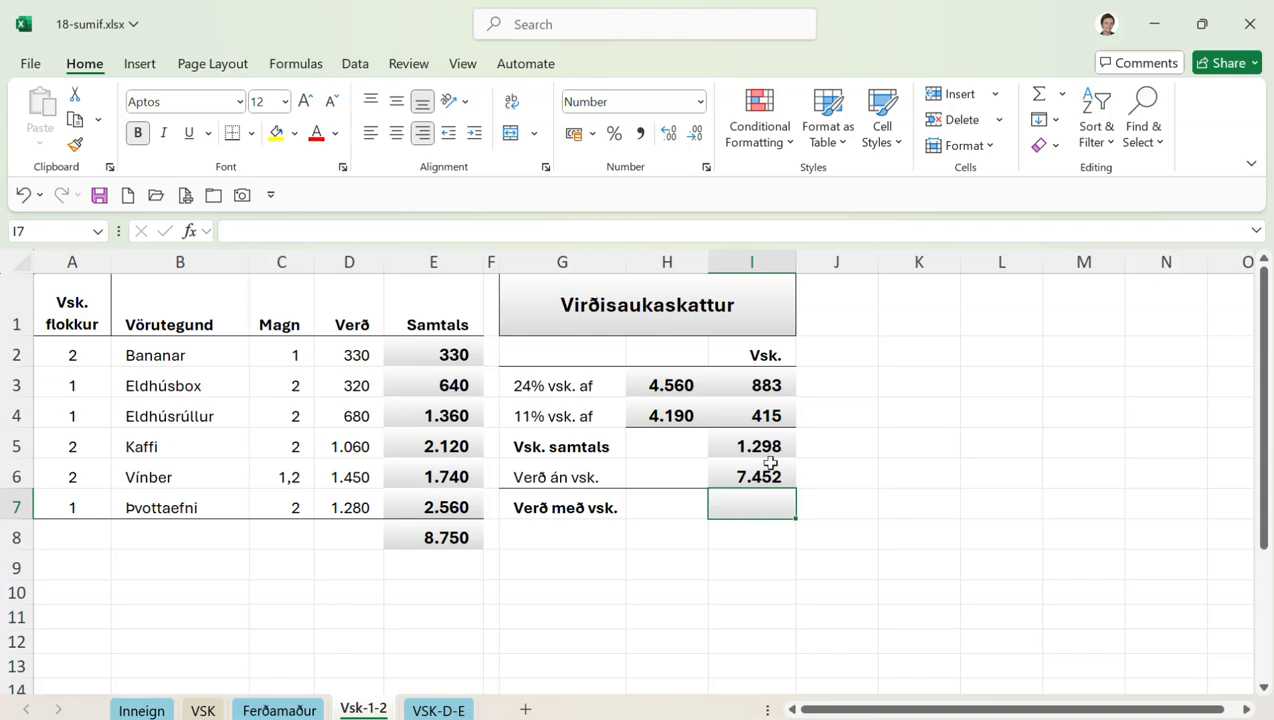
- Calculate the price including VAT in I7 (Verð með vsk.) with =SUM(I5:I6)
left_click(1040, 94)
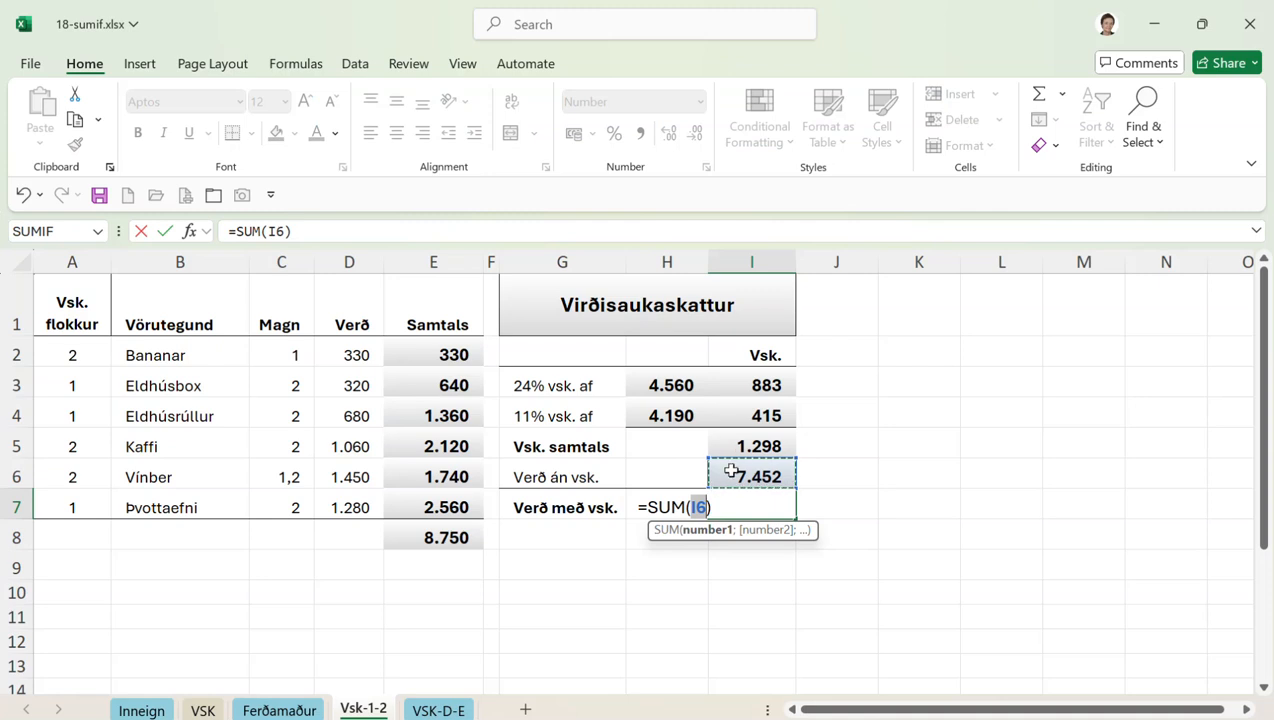
left_click_drag(734, 445, 735, 468)
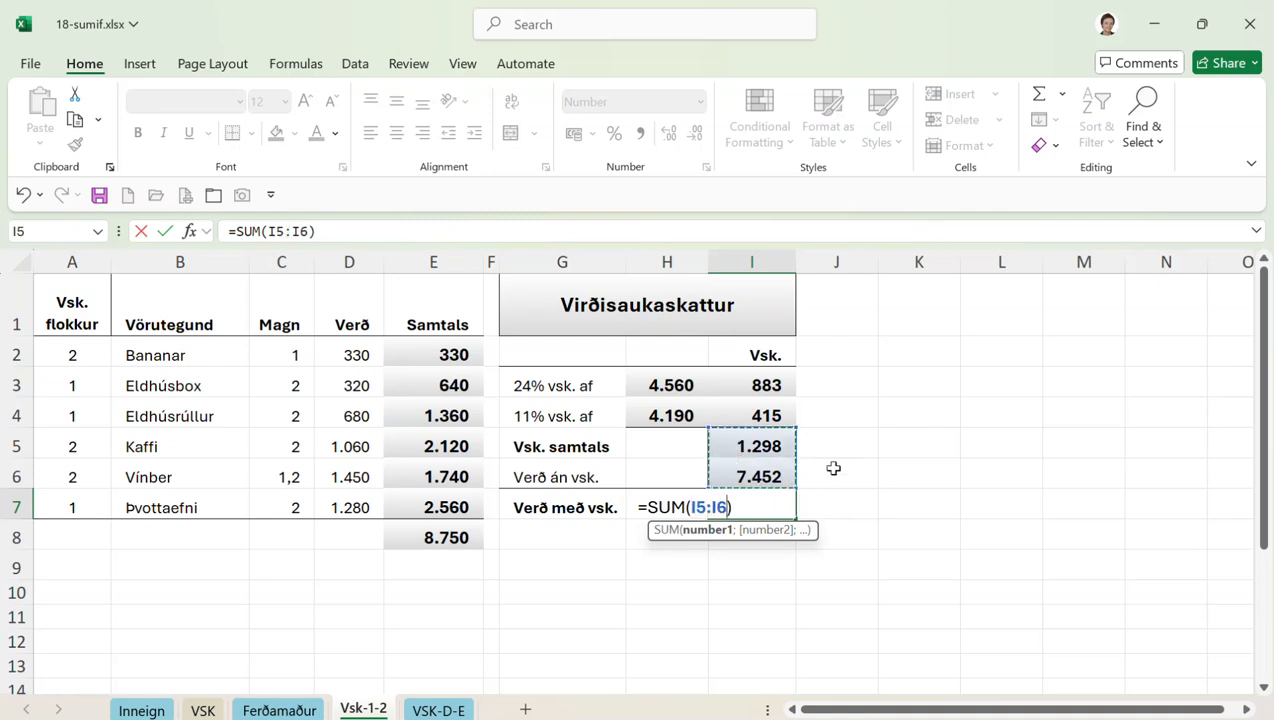
key("Return")
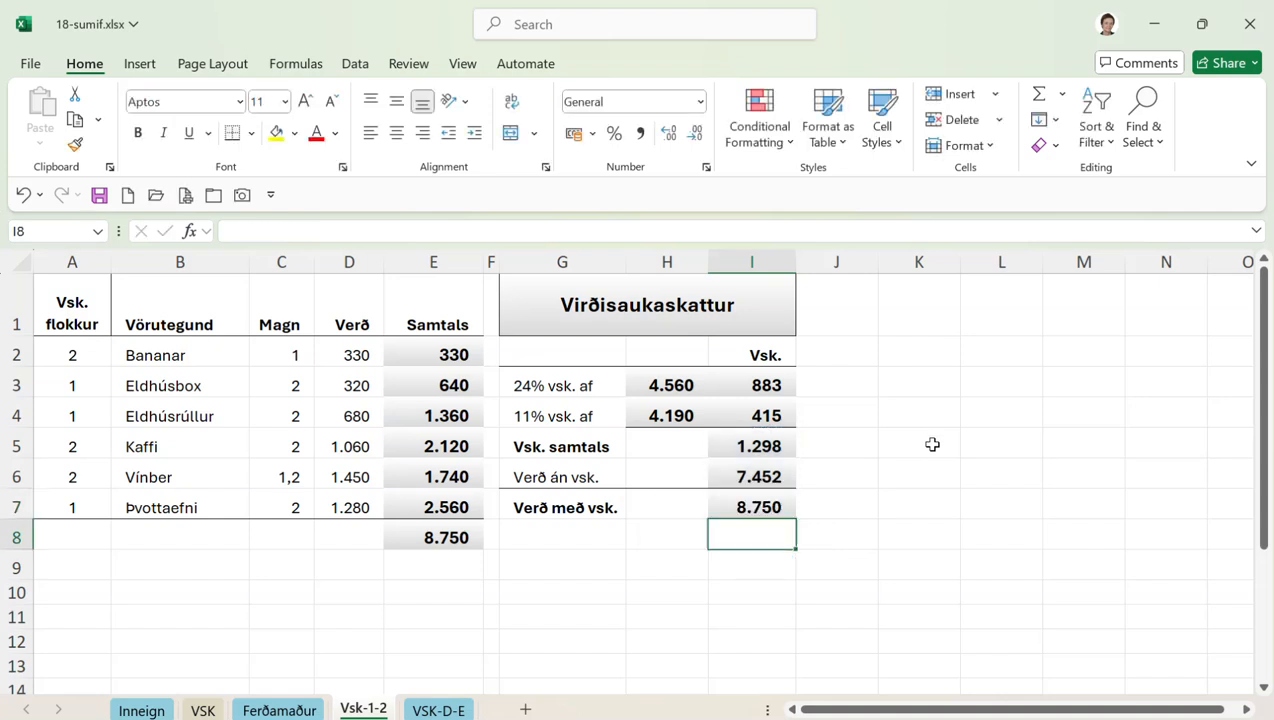